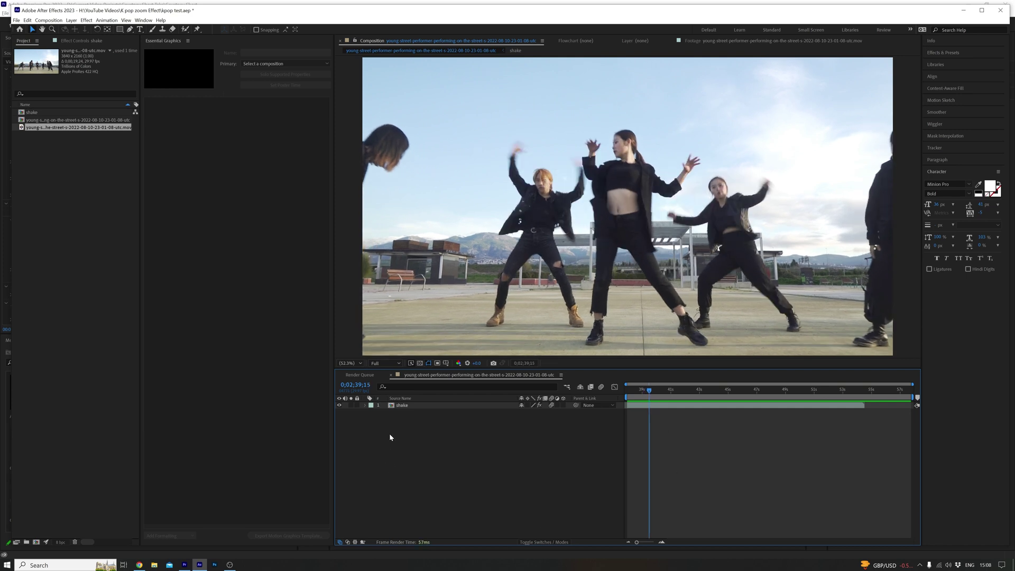
# - Reveal the shake layer's Scale and Position and start keyframing both at the current frame
pyautogui.press('s')
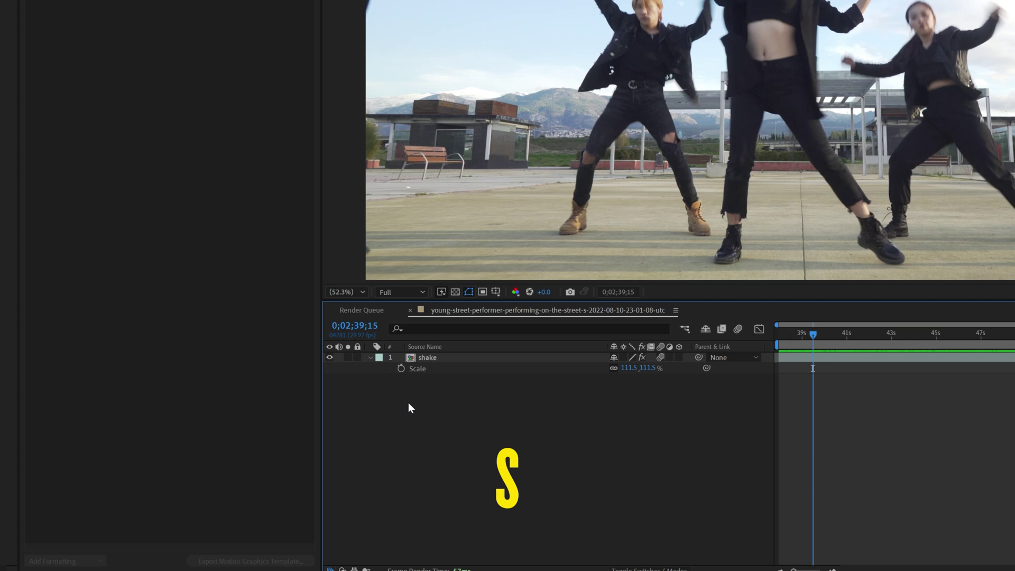
pyautogui.hotkey('shift', 'p')
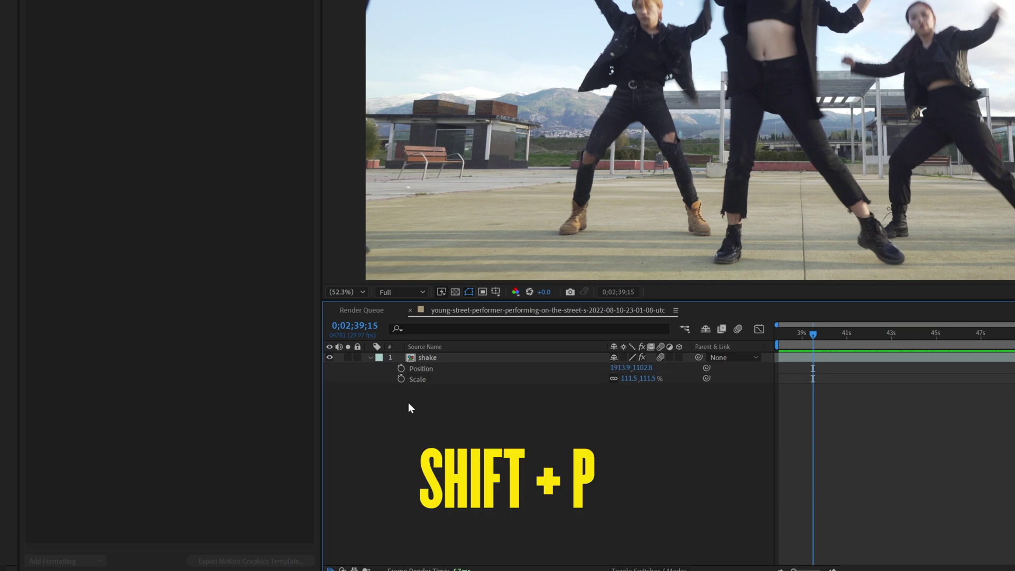
pyautogui.click(400, 368)
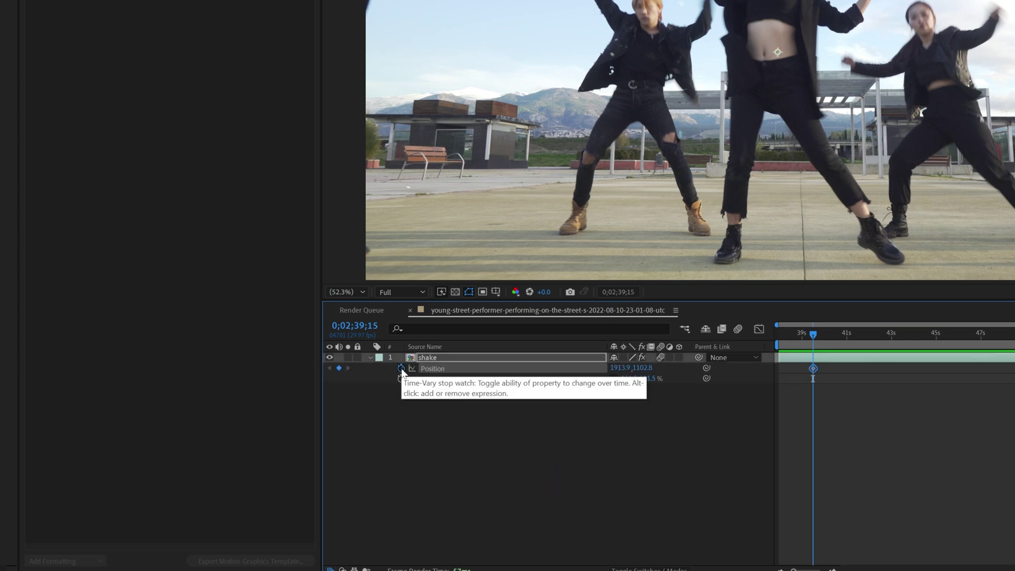
pyautogui.click(401, 379)
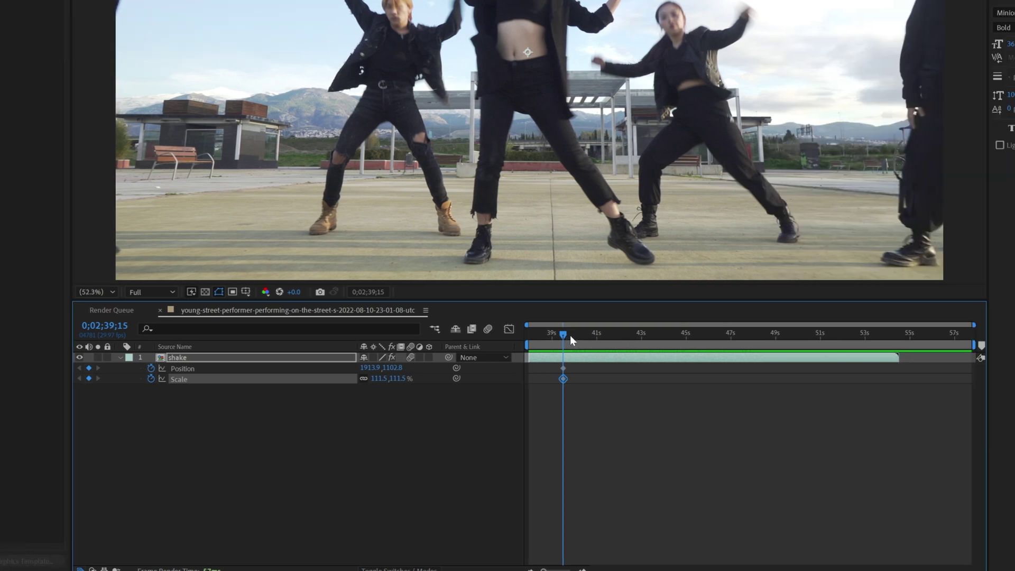
# - Five frames later, set Scale to 200% and shift the enlarged clip down and right
pyautogui.press('=')
pyautogui.press('=')
pyautogui.press('=')
pyautogui.press('=')
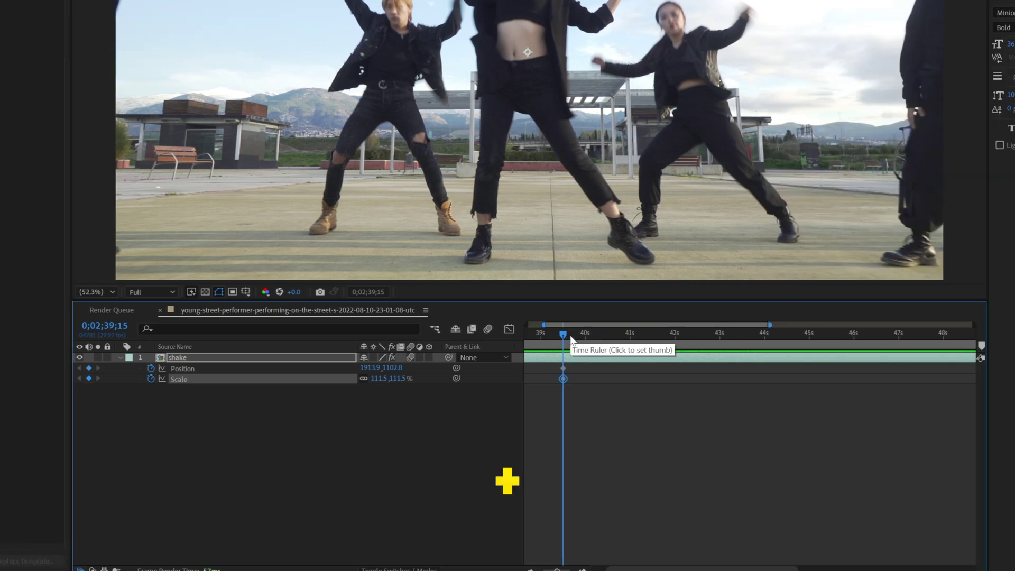
pyautogui.press('=')
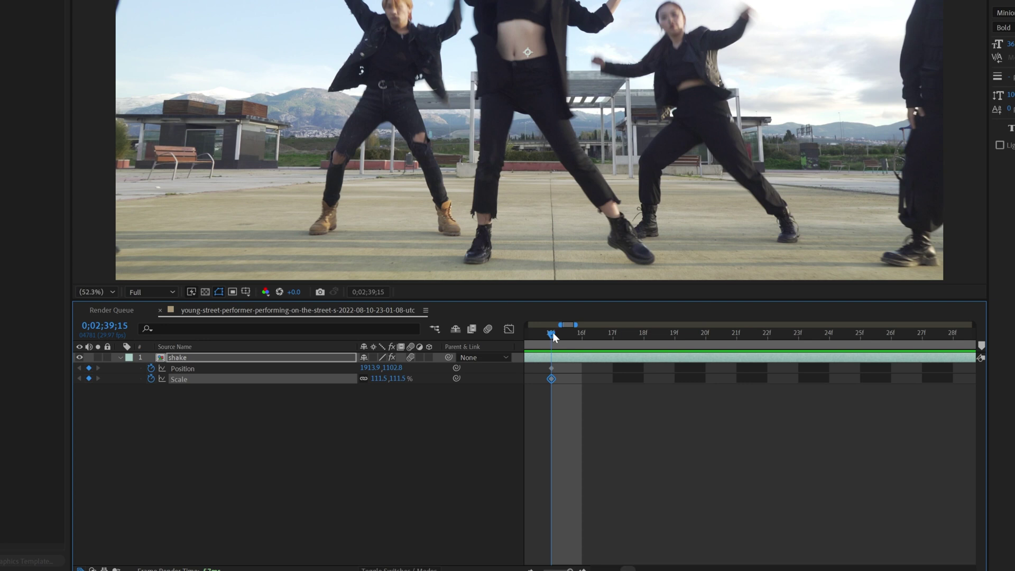
pyautogui.moveTo(552, 331); pyautogui.dragTo(705, 344)
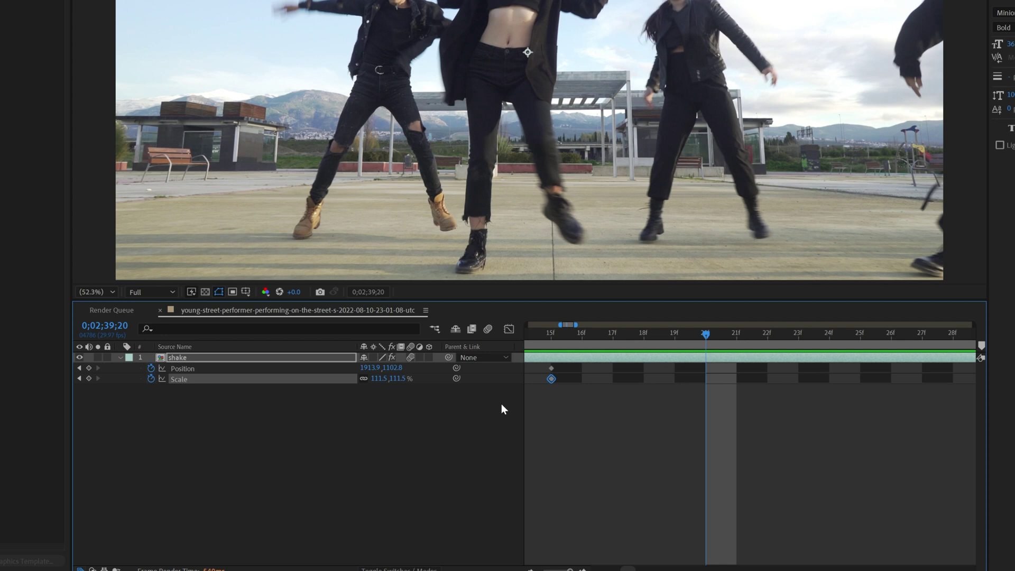
pyautogui.click(376, 379)
pyautogui.write('200')
pyautogui.press('Return')
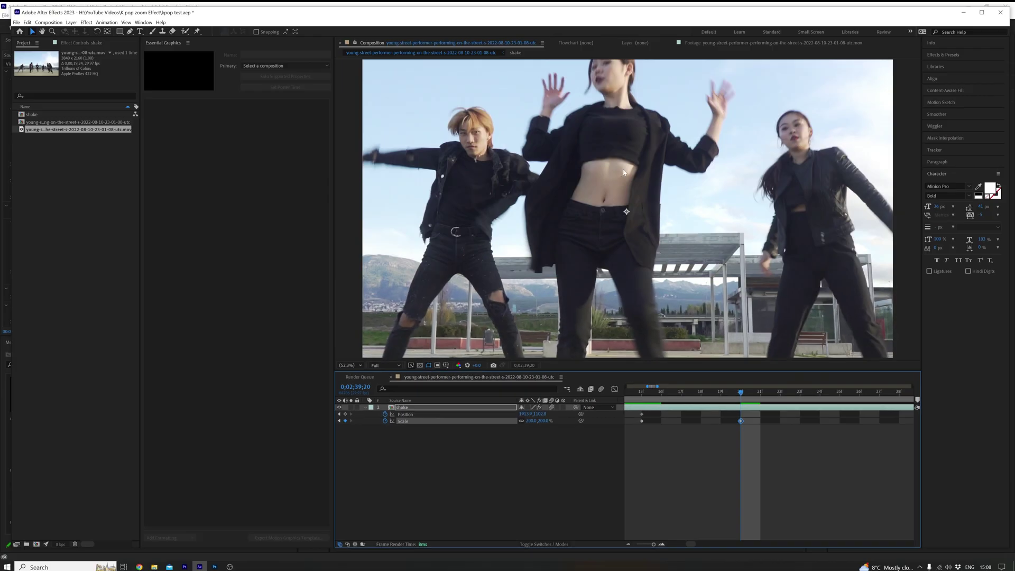
pyautogui.moveTo(624, 171); pyautogui.dragTo(644, 245)
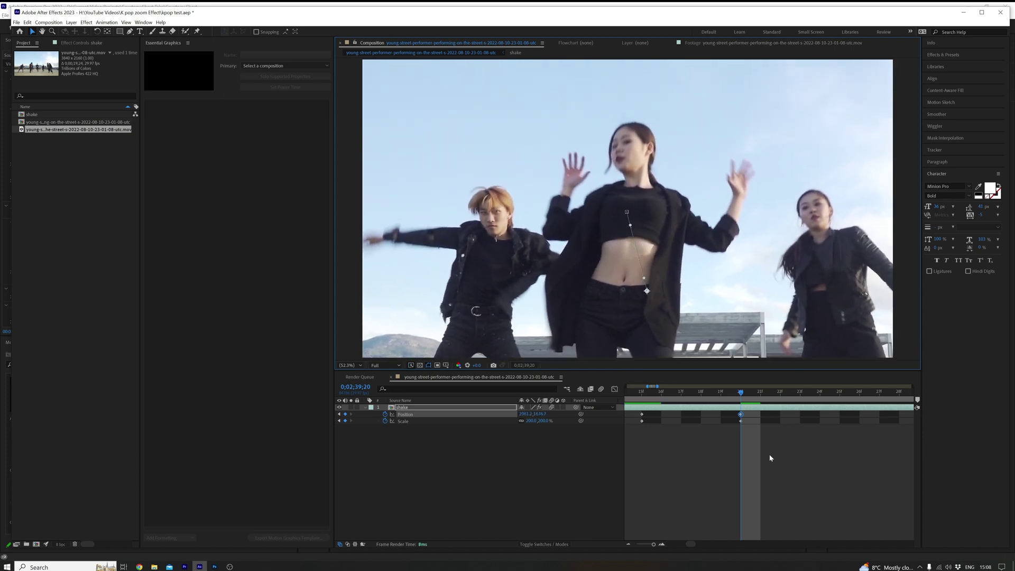
# - Preview the zoom-in, then add Position and Scale keyframes at 24f to hold the 200% framing
pyautogui.click(743, 399)
pyautogui.press('space')
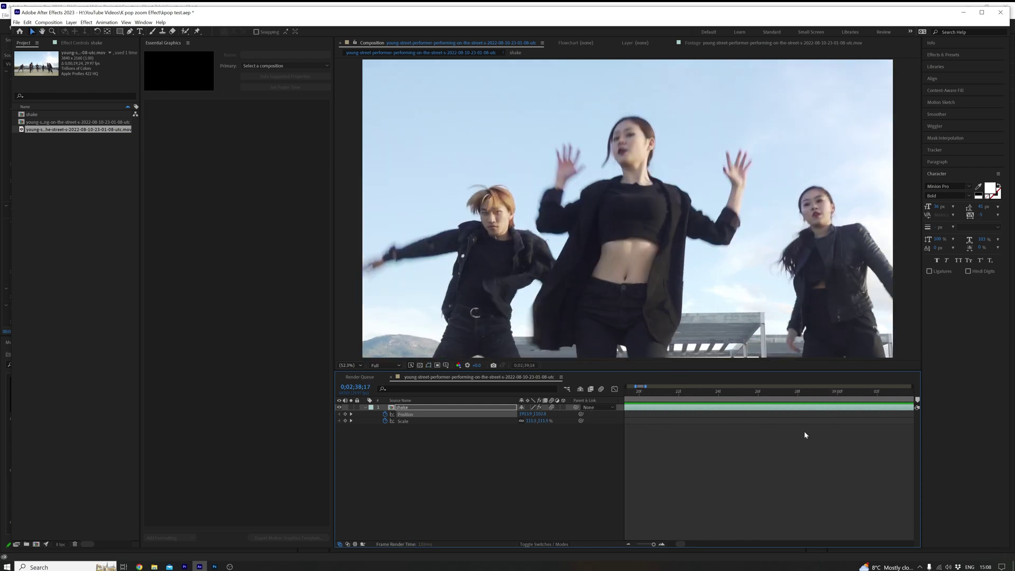
pyautogui.press('-')
pyautogui.moveTo(703, 394); pyautogui.dragTo(705, 394)
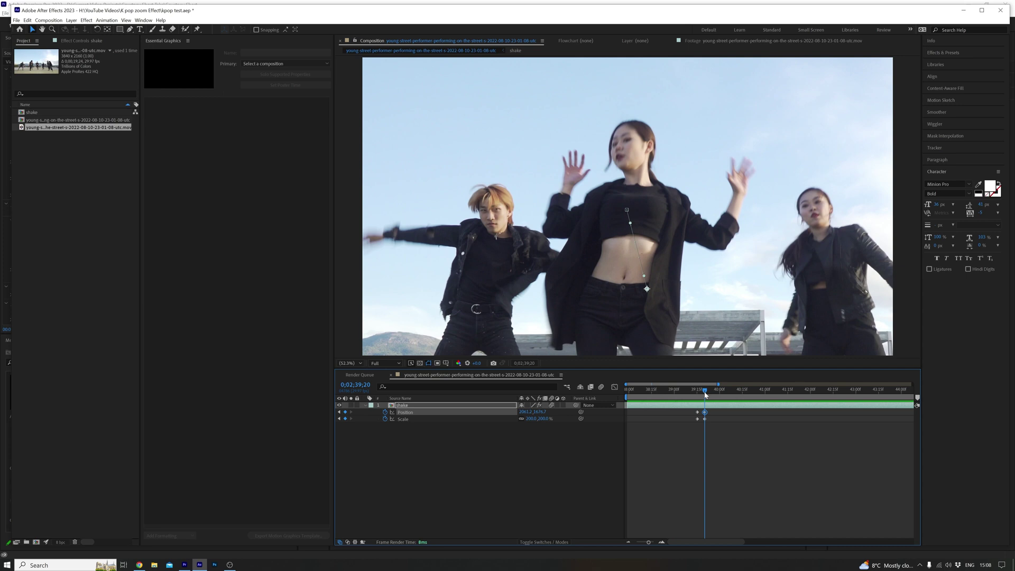
pyautogui.moveTo(706, 394); pyautogui.dragTo(715, 394)
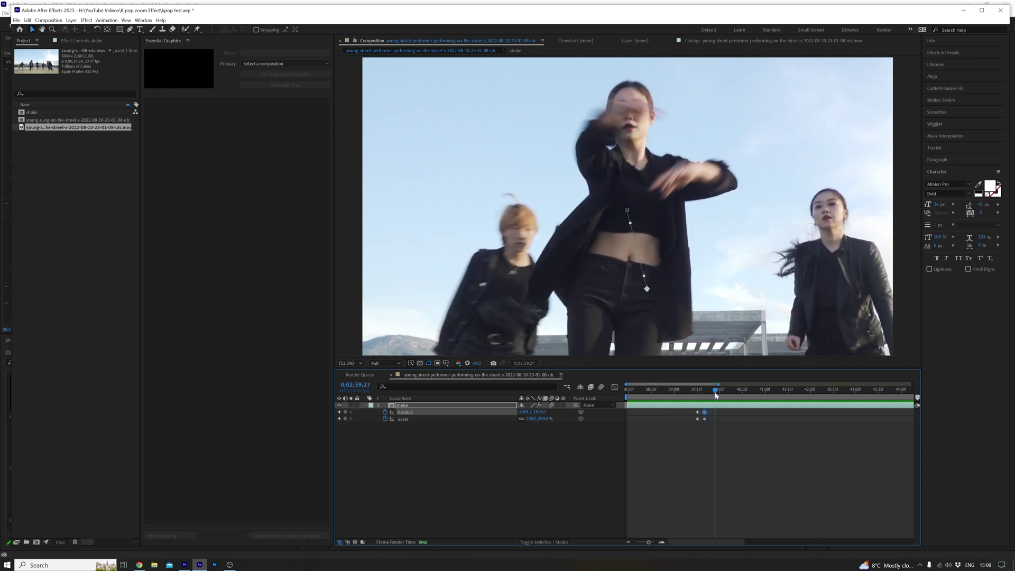
pyautogui.moveTo(716, 394); pyautogui.dragTo(711, 396)
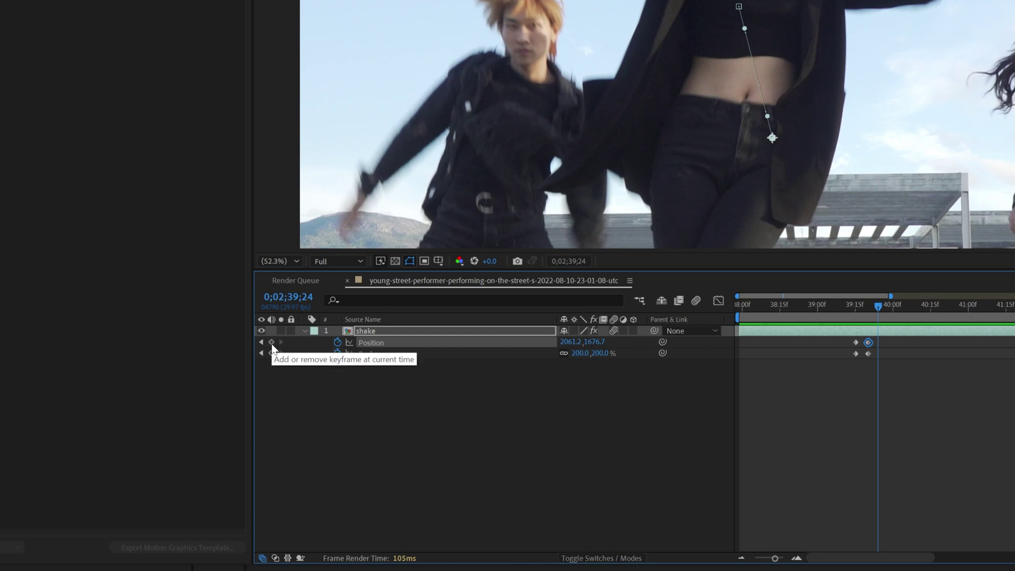
pyautogui.click(271, 342)
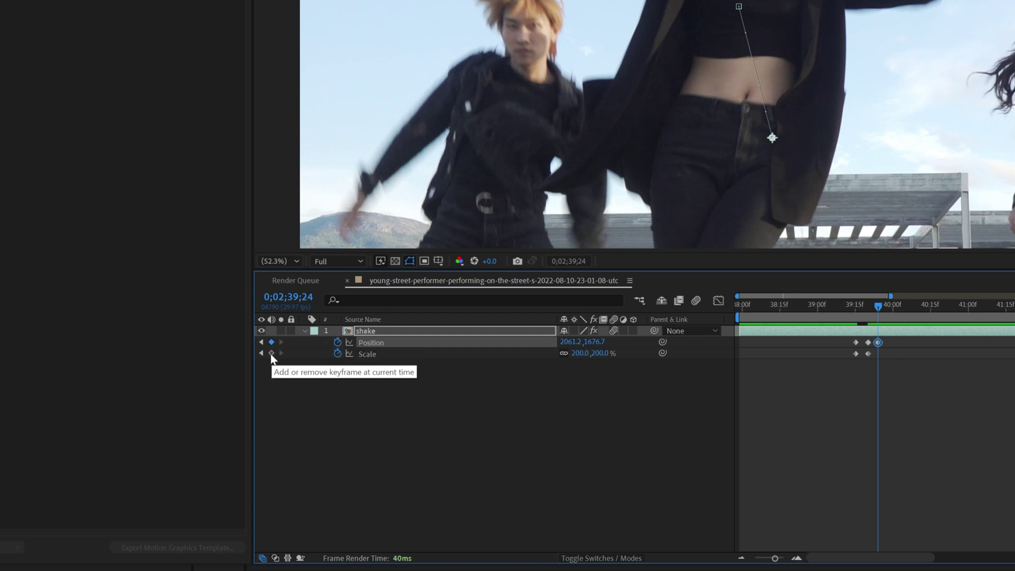
pyautogui.click(272, 354)
# - At frame 29, set Scale to 105 and move the clip back up to Y 1126.7, then preview
pyautogui.scroll(6, 984, 361)
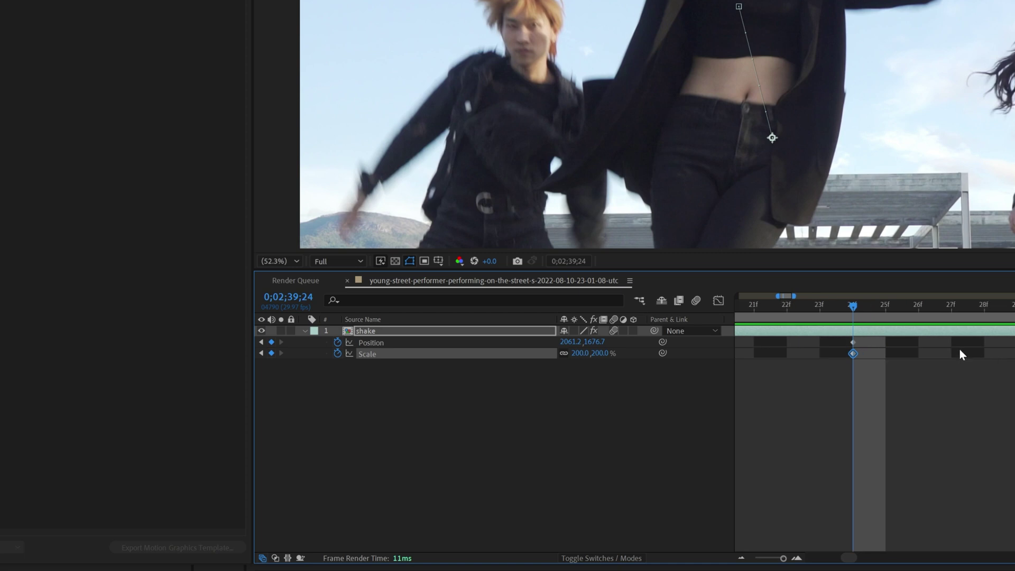
pyautogui.moveTo(848, 309); pyautogui.dragTo(909, 314)
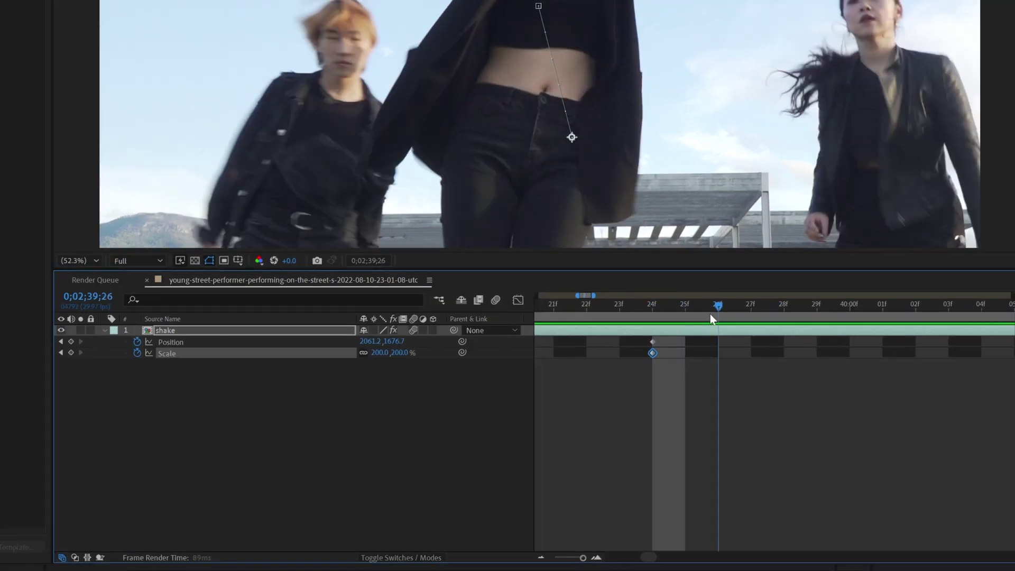
pyautogui.moveTo(738, 321); pyautogui.dragTo(792, 327)
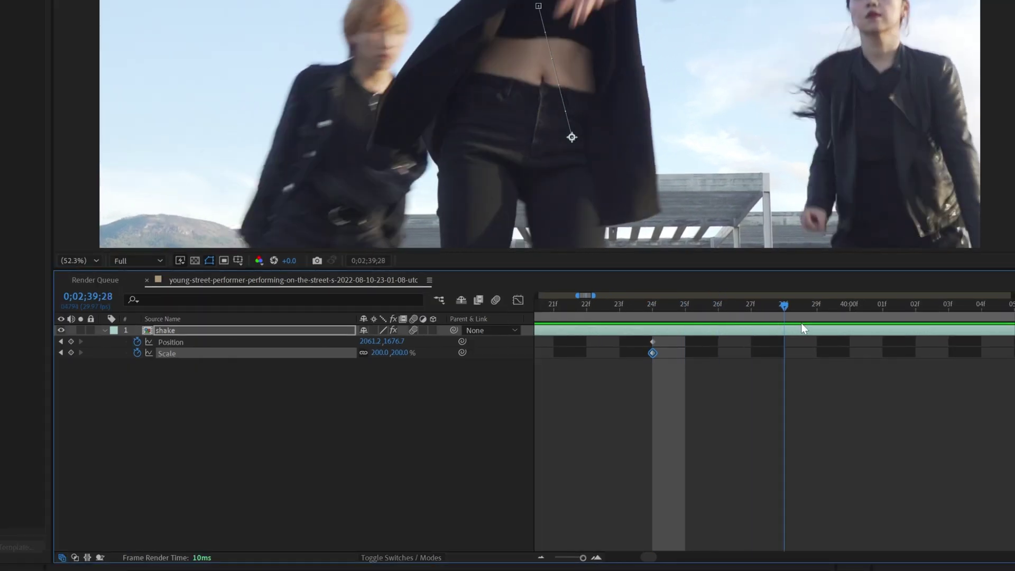
pyautogui.press('pagedown')
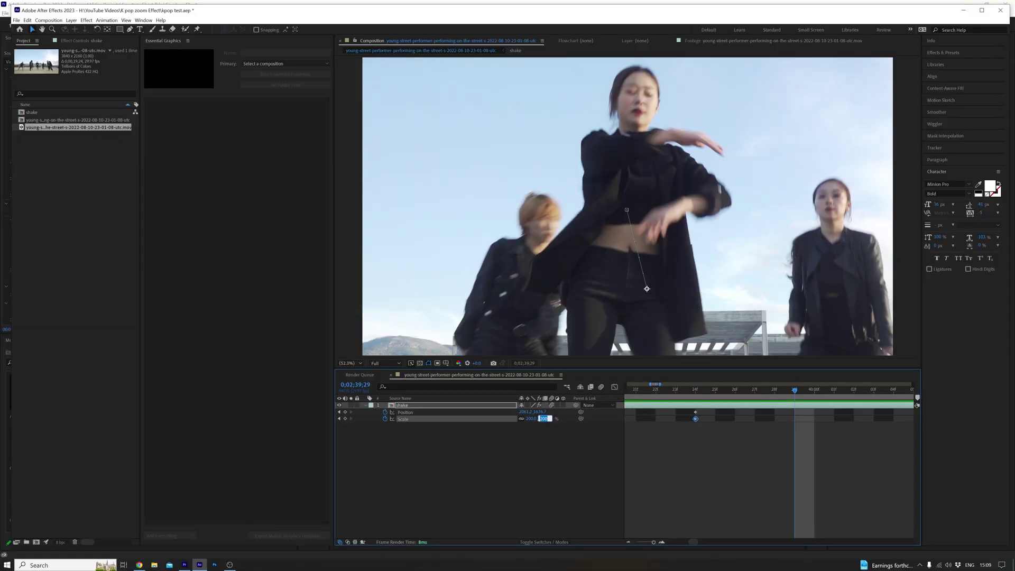
pyautogui.write('105')
pyautogui.press('Return')
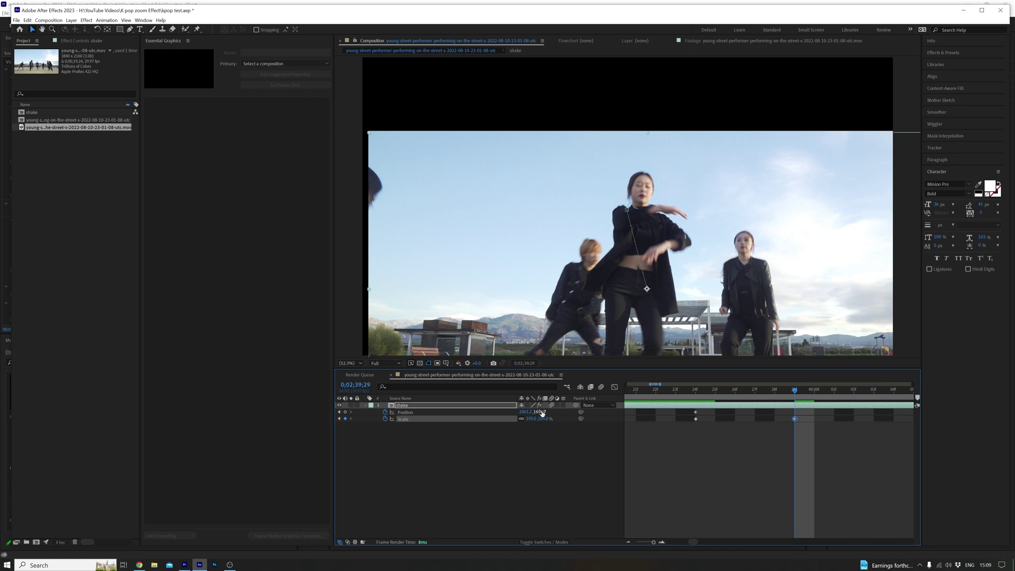
pyautogui.moveTo(542, 413); pyautogui.dragTo(284, 448)
pyautogui.press('pageup')
pyautogui.press('pageup')
pyautogui.press('pageup')
pyautogui.press('pageup')
pyautogui.press('pageup')
pyautogui.press('pageup')
pyautogui.press('pageup')
pyautogui.press('pageup')
pyautogui.press('pageup')
pyautogui.press('pageup')
pyautogui.press('pageup')
pyautogui.press('pageup')
pyautogui.press('pageup')
pyautogui.press('pageup')
pyautogui.press('pageup')
pyautogui.press('pageup')
pyautogui.press('pageup')
pyautogui.press('pageup')
pyautogui.press('pageup')
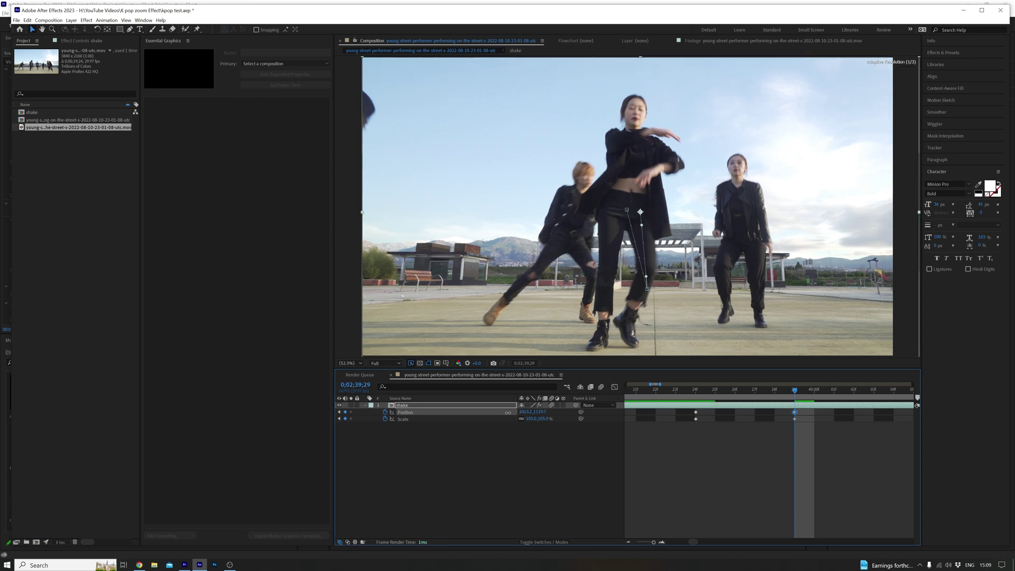
pyautogui.press('-')
pyautogui.press('space')
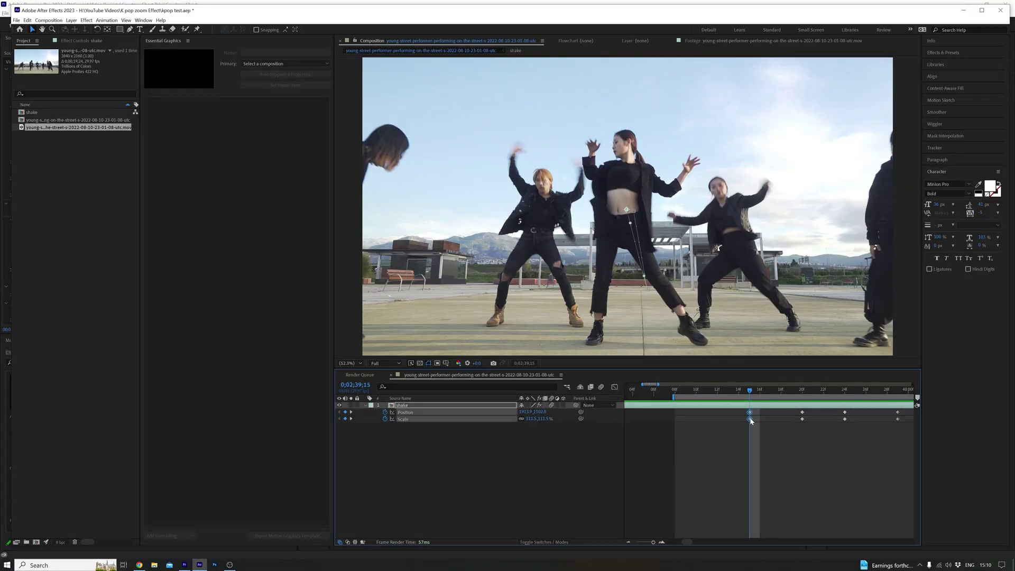
# - Ease out of the first Position and Scale keyframes and apply Easy Ease In to the 20f pair
pyautogui.rightClick(752, 422)
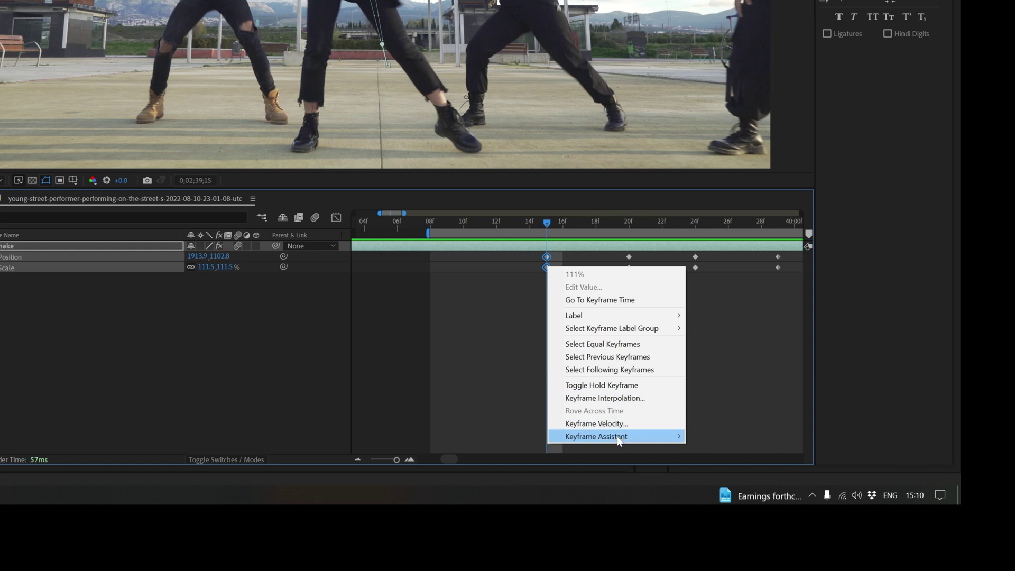
pyautogui.moveTo(622, 438)
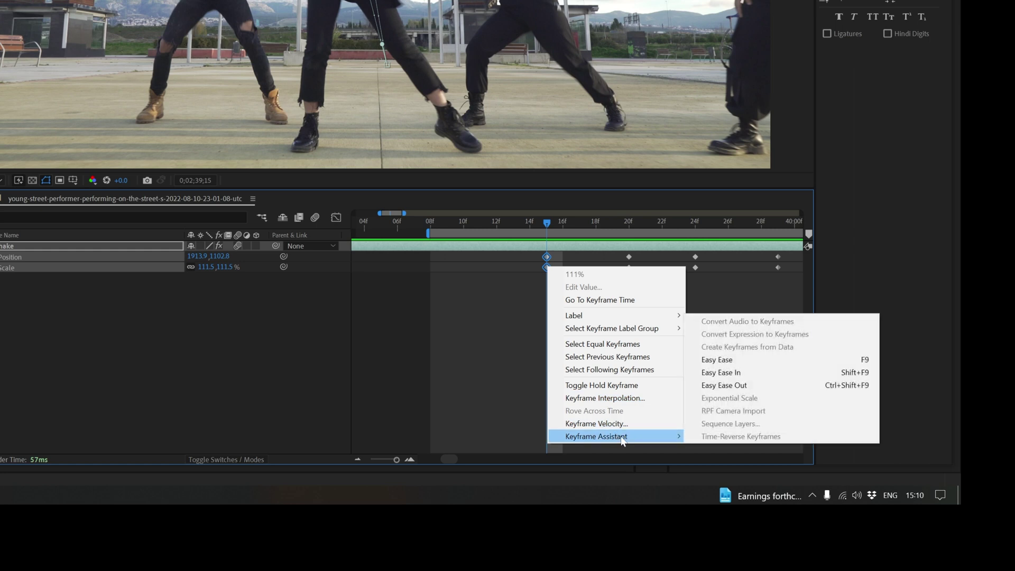
pyautogui.click(747, 388)
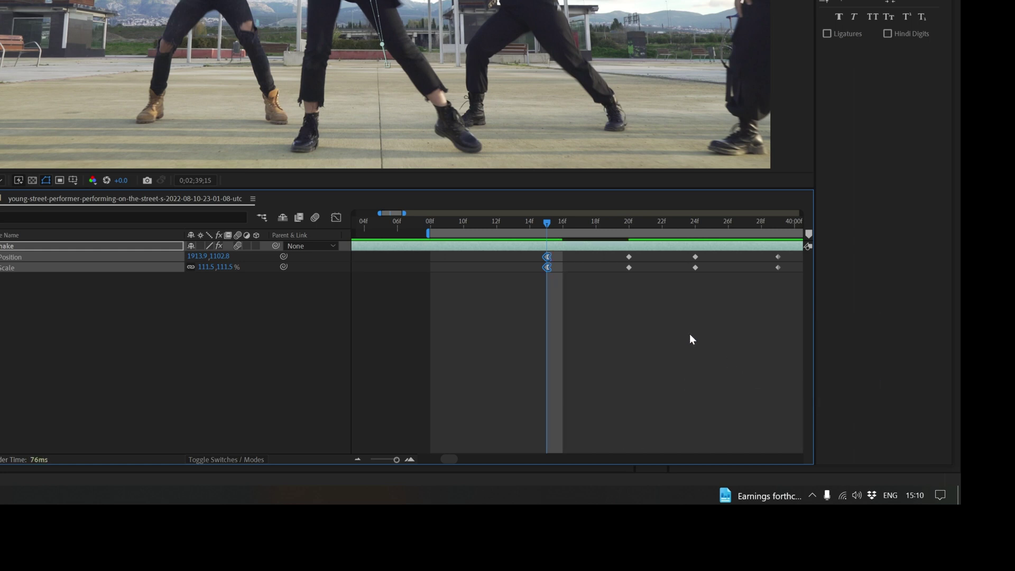
pyautogui.moveTo(617, 255); pyautogui.dragTo(634, 274)
pyautogui.rightClick(629, 267)
pyautogui.moveTo(679, 439)
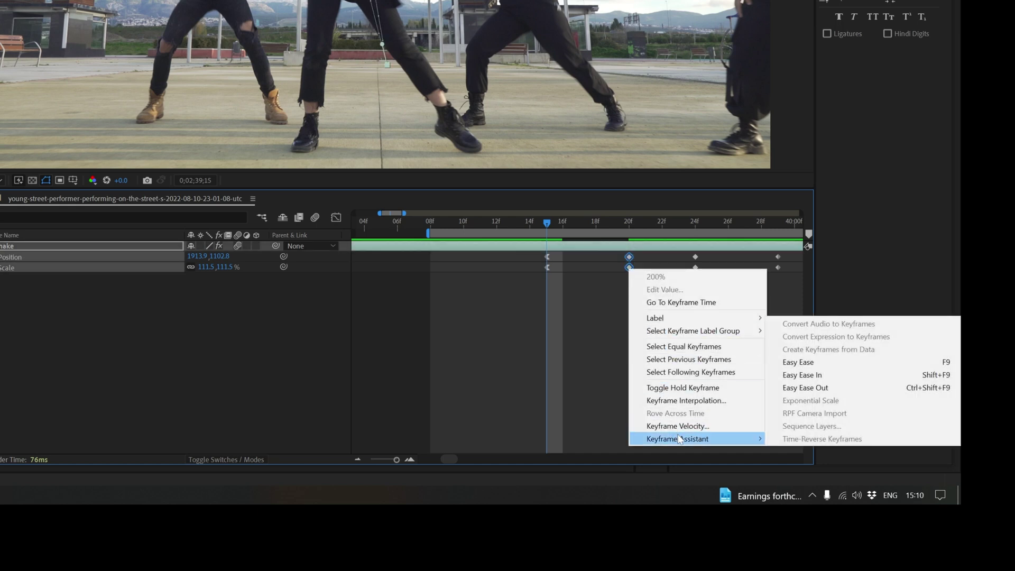
pyautogui.click(802, 375)
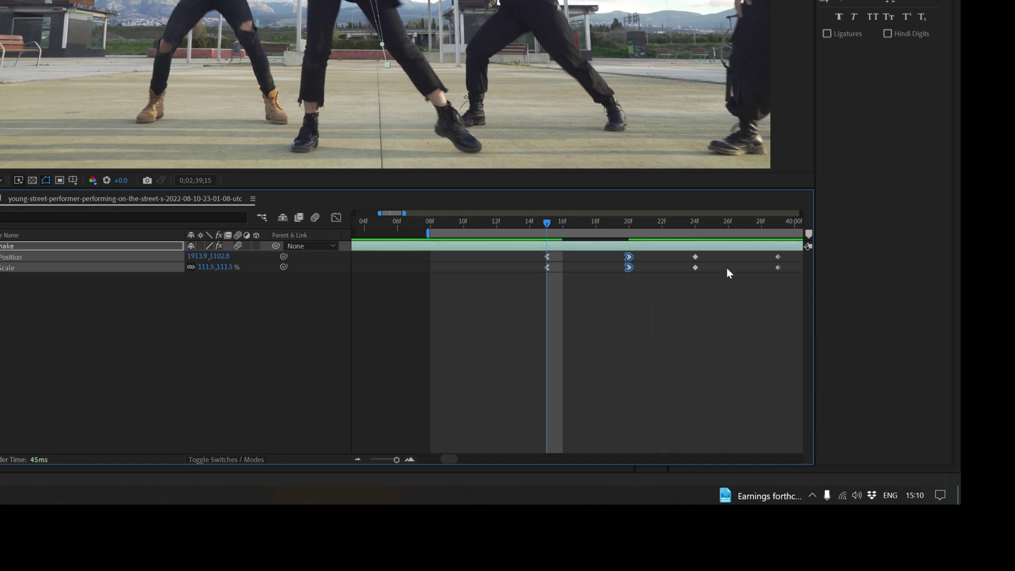
# - Apply Easy Ease Out to the 24f Position and Scale keyframes
pyautogui.moveTo(710, 254); pyautogui.dragTo(691, 275)
pyautogui.rightClick(693, 268)
pyautogui.moveTo(733, 438)
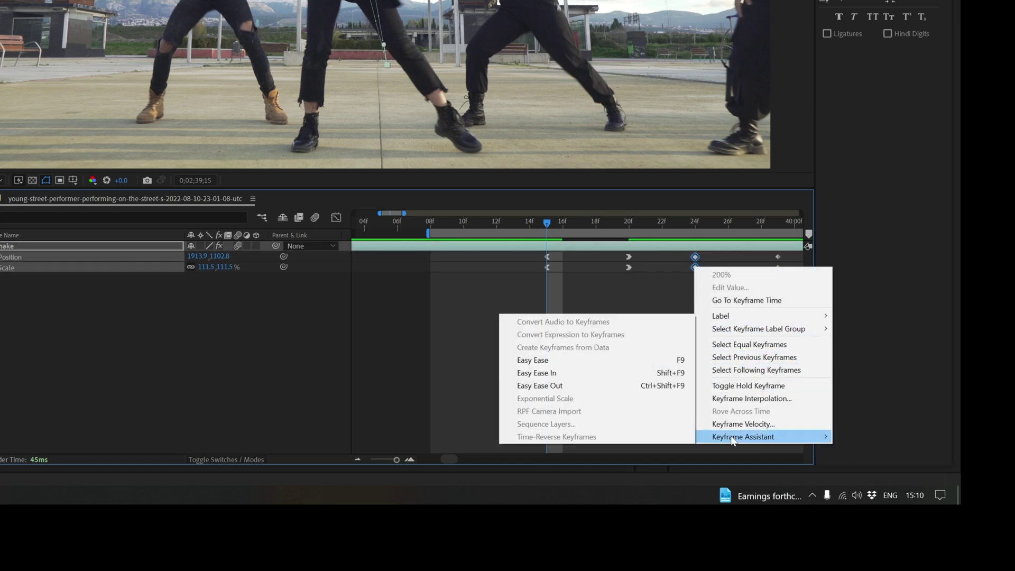
pyautogui.click(567, 387)
# - Apply Easy Ease In to the 28f keyframes, then show the speed graph for the 15f and 20f keyframes
pyautogui.moveTo(767, 276); pyautogui.dragTo(782, 259)
pyautogui.rightClick(777, 267)
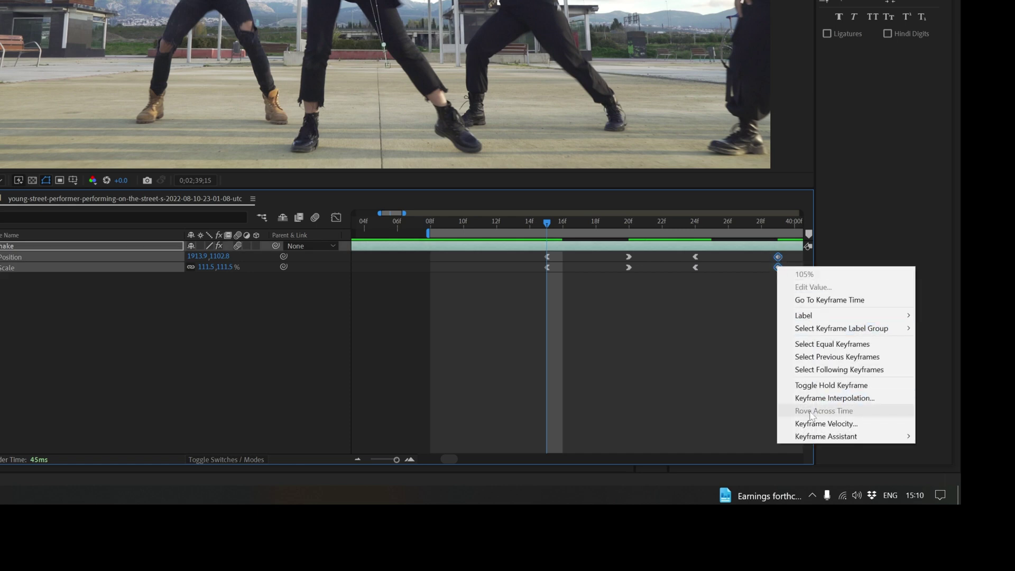
pyautogui.moveTo(818, 439)
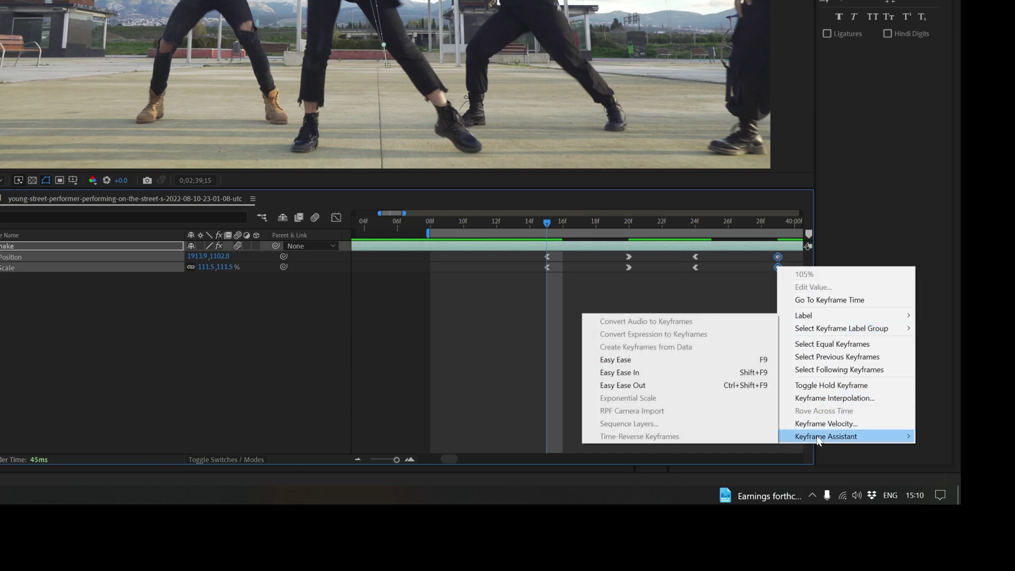
pyautogui.click(675, 373)
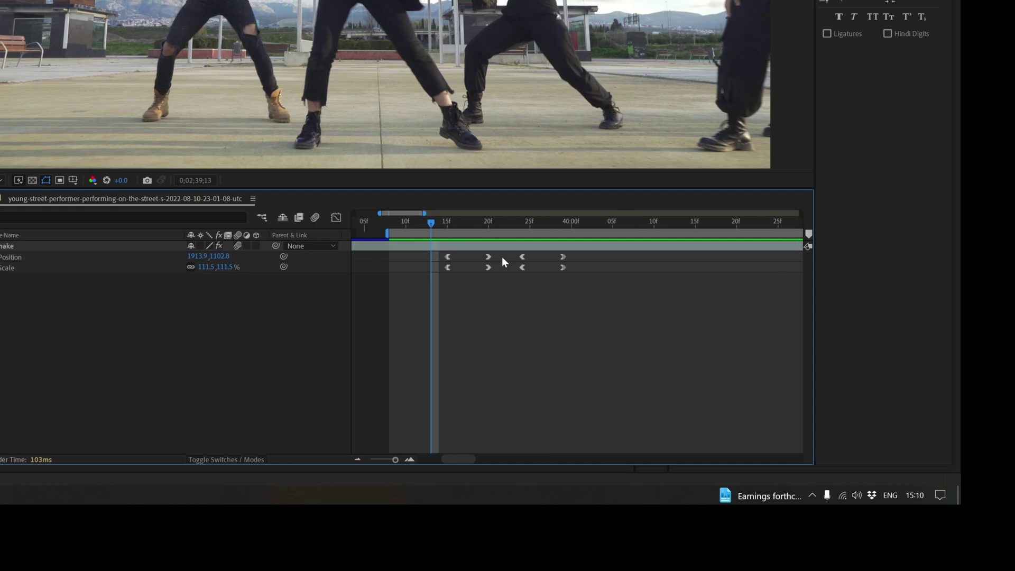
pyautogui.moveTo(500, 254); pyautogui.dragTo(441, 278)
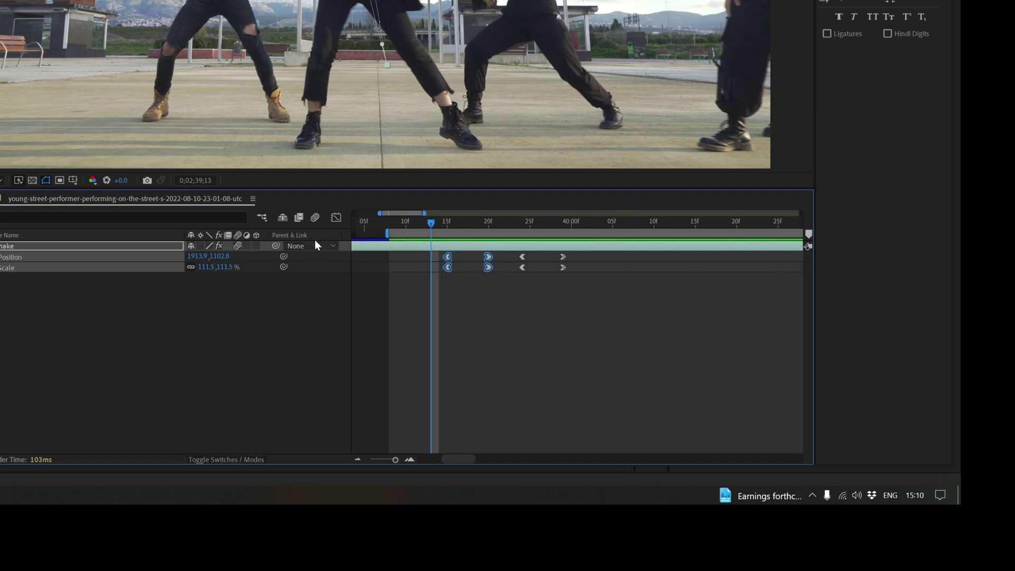
pyautogui.click(336, 217)
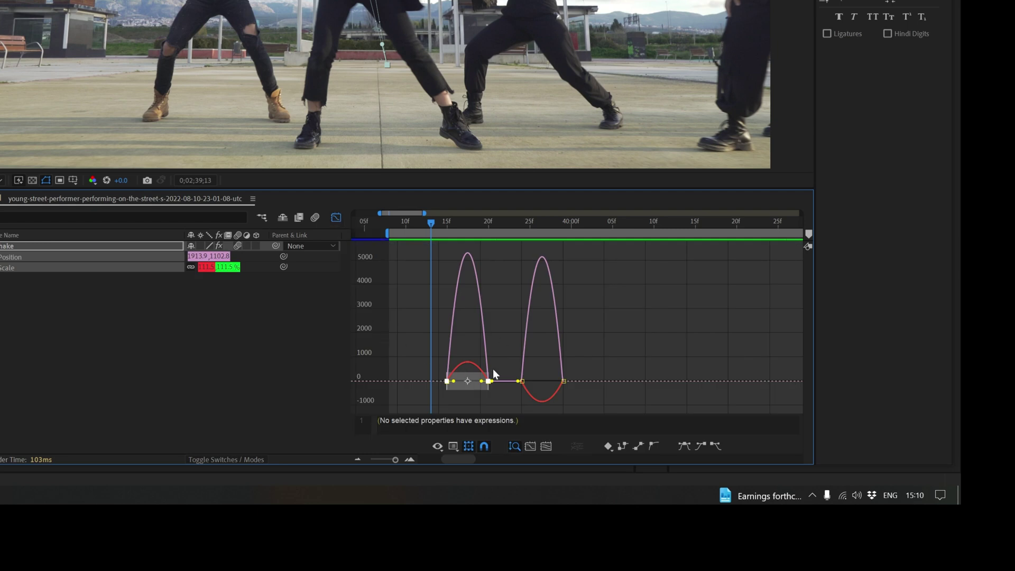
# - Push the 15f keyframe's influence to 100% so the first move builds up slowly
pyautogui.moveTo(452, 387); pyautogui.dragTo(456, 385)
pyautogui.press('=')
pyautogui.press('=')
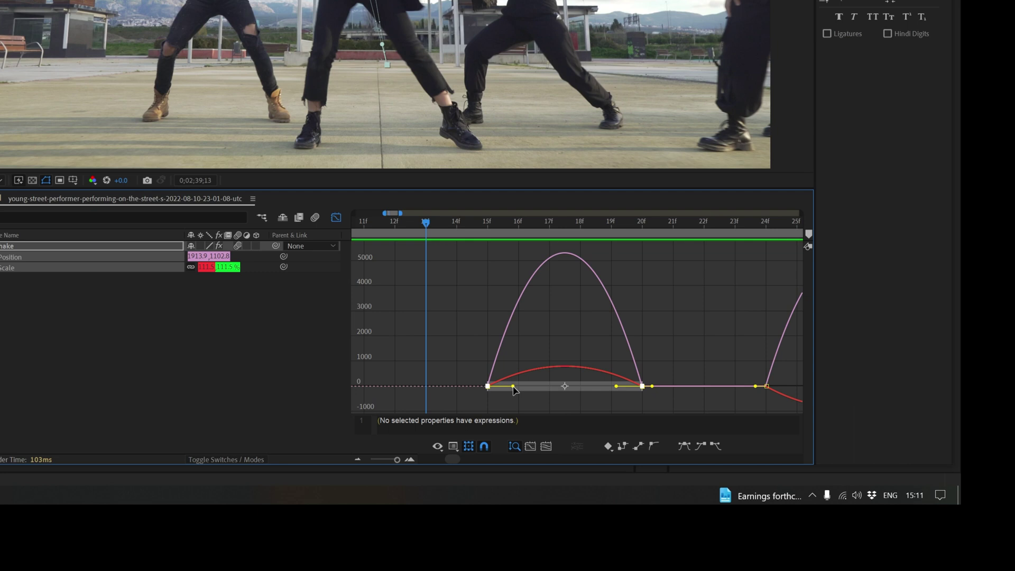
pyautogui.moveTo(513, 388); pyautogui.dragTo(630, 397)
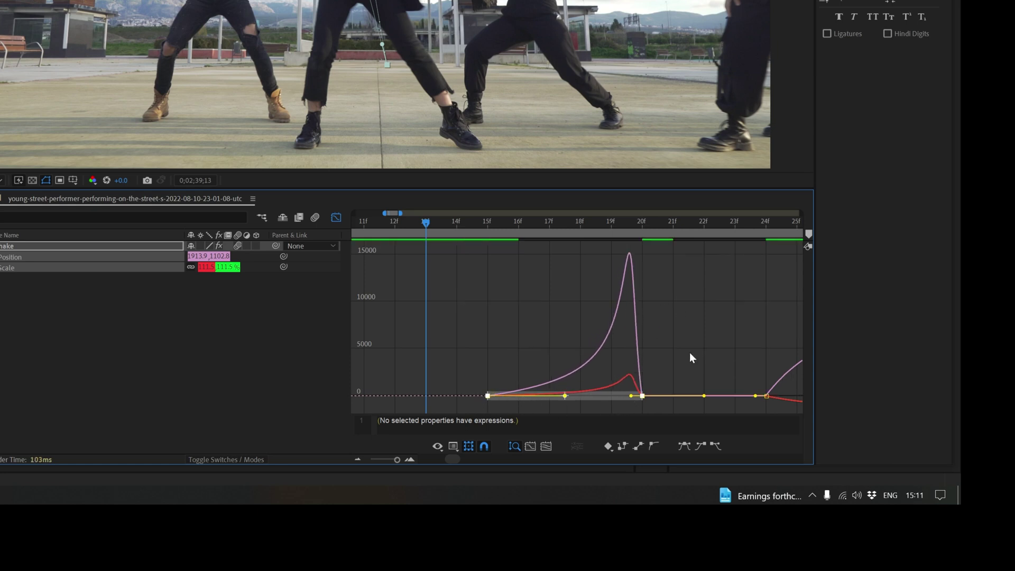
pyautogui.click(336, 217)
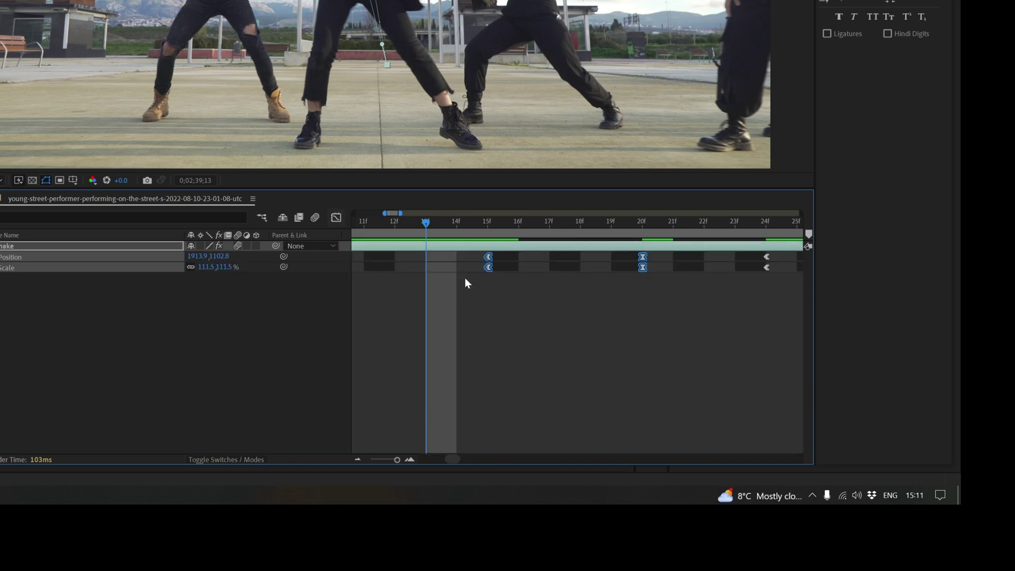
# - Lengthen the 24f keyframe's influence so the 24f–29f speed peaks near 28f
pyautogui.hscroll(3, 465, 282)
pyautogui.moveTo(579, 256); pyautogui.dragTo(391, 290)
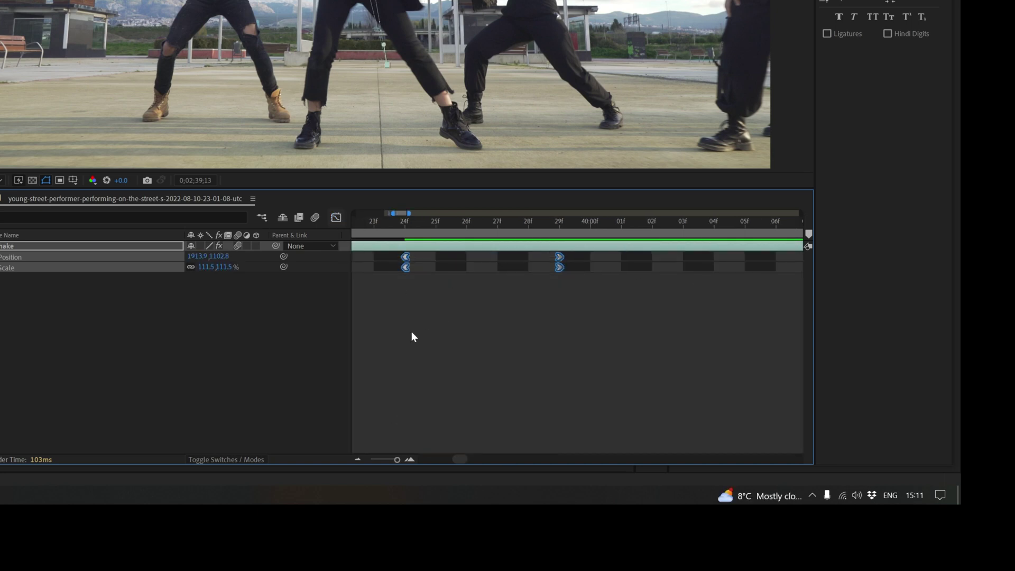
pyautogui.click(336, 217)
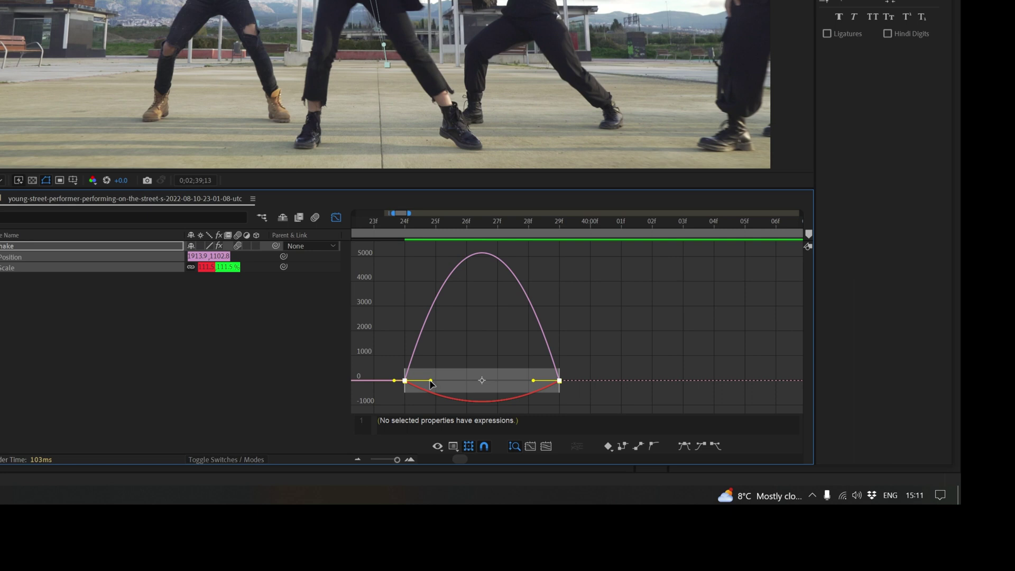
pyautogui.moveTo(431, 381); pyautogui.dragTo(551, 380)
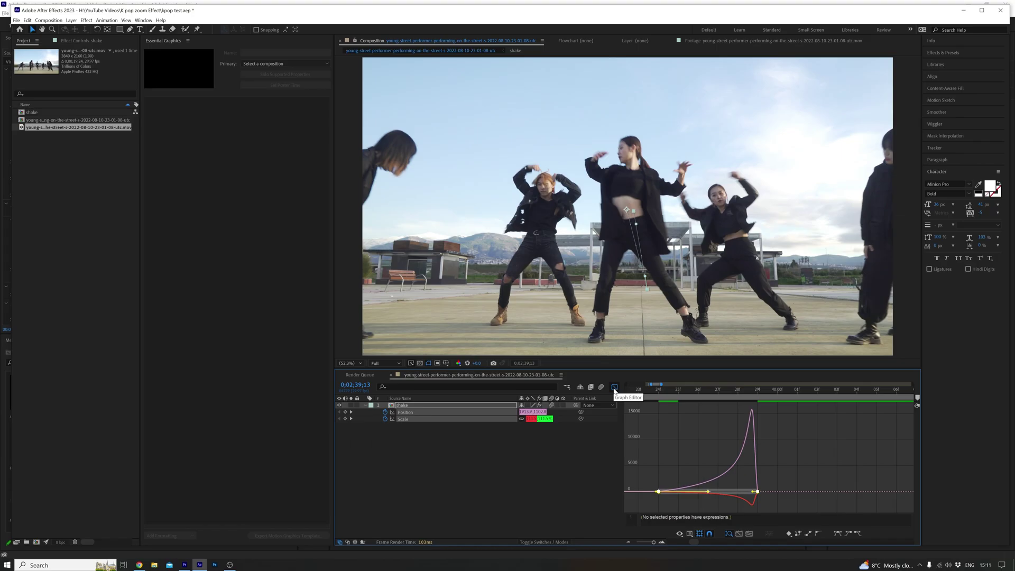
pyautogui.click(336, 217)
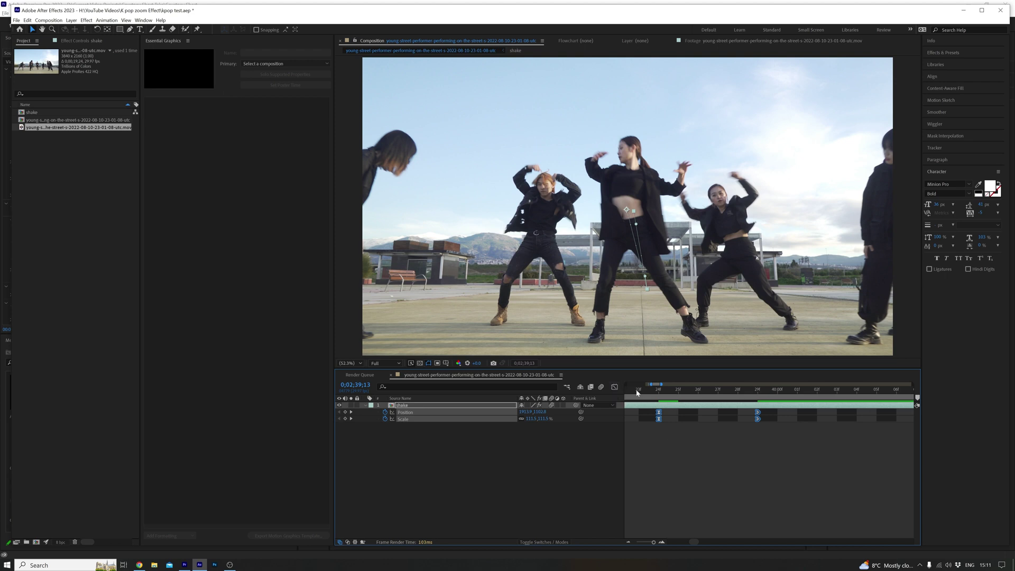
# - Jump to frame 39;23 to see the zoomed dancers and zoom the timeline out
pyautogui.click(637, 392)
pyautogui.press('-')
pyautogui.press('-')
pyautogui.press('-')
pyautogui.press('-')
pyautogui.press('-')
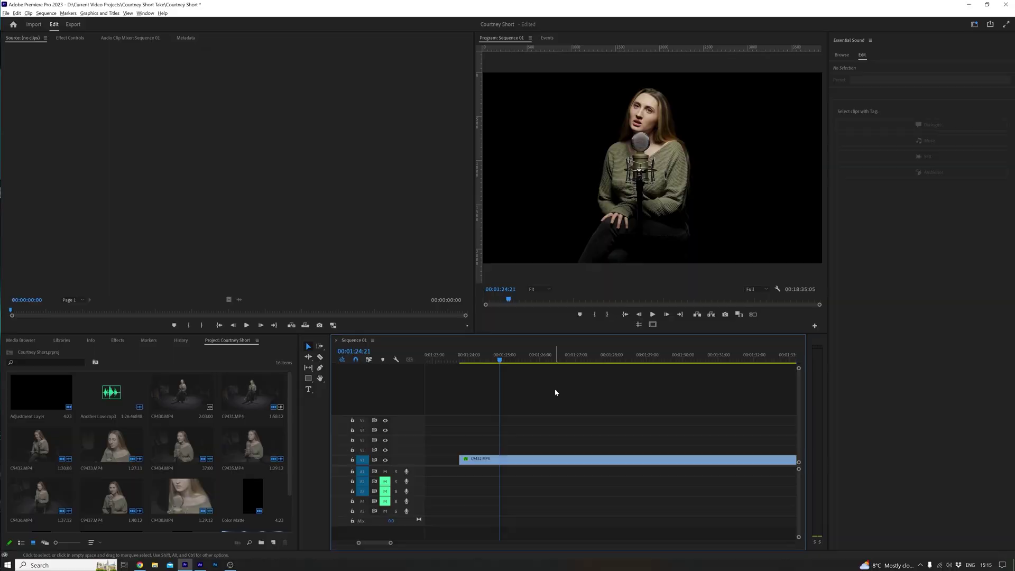
# - Select clip C9432.MP4 and drag its Anchor Point onto the singer's face, test-scaling the picture
pyautogui.click(568, 460)
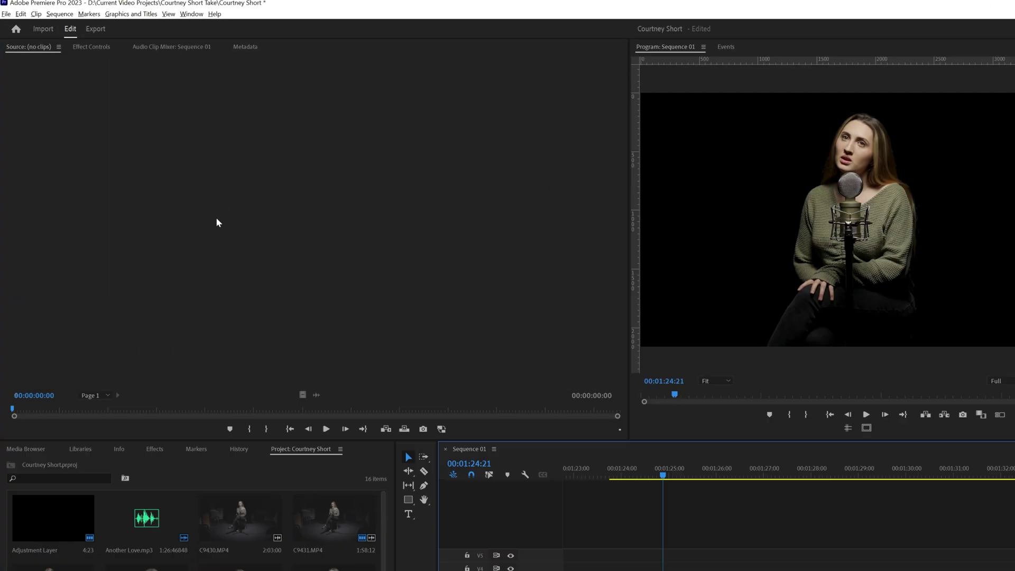
pyautogui.click(112, 56)
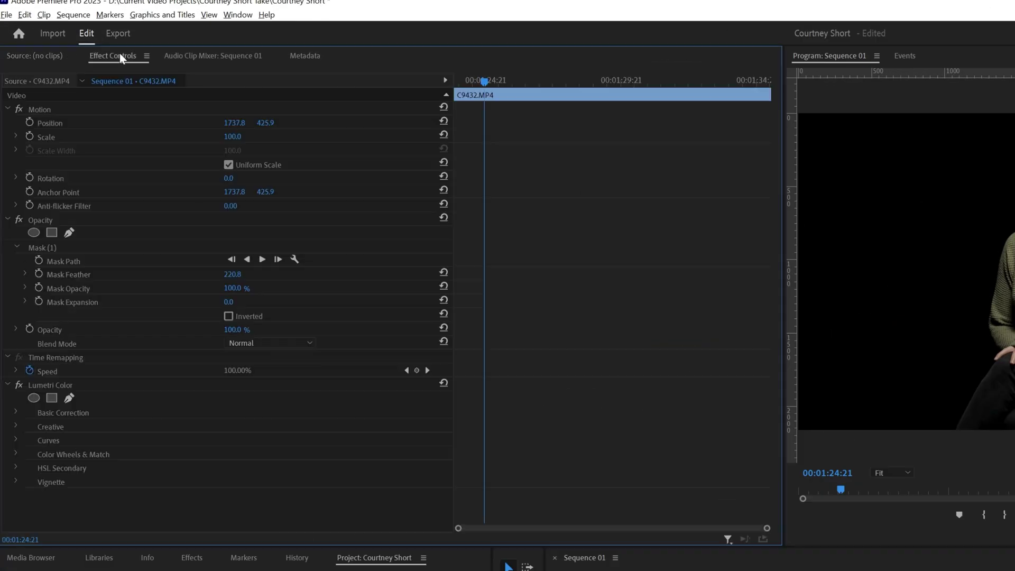
pyautogui.click(65, 192)
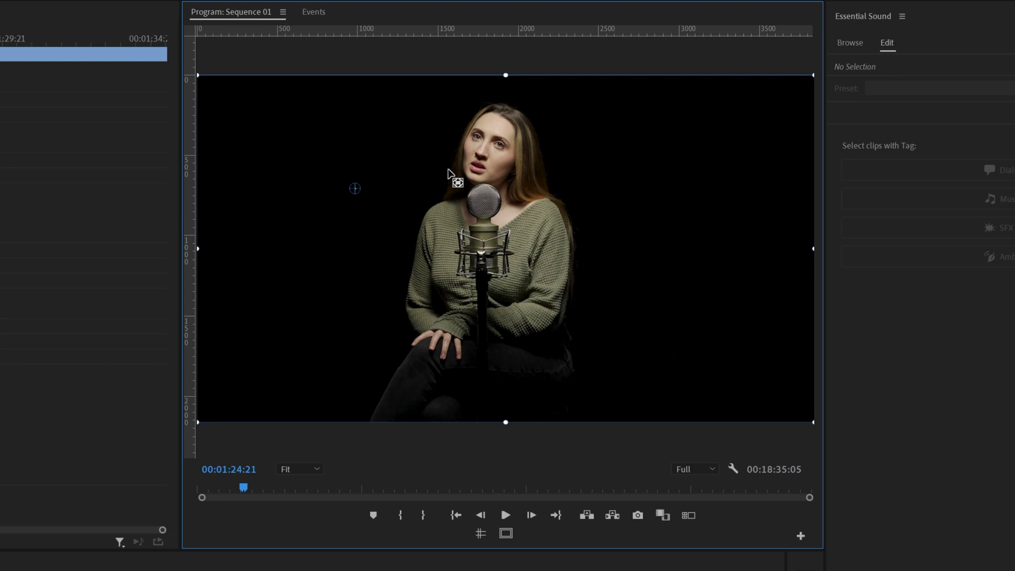
pyautogui.moveTo(449, 174); pyautogui.dragTo(486, 154)
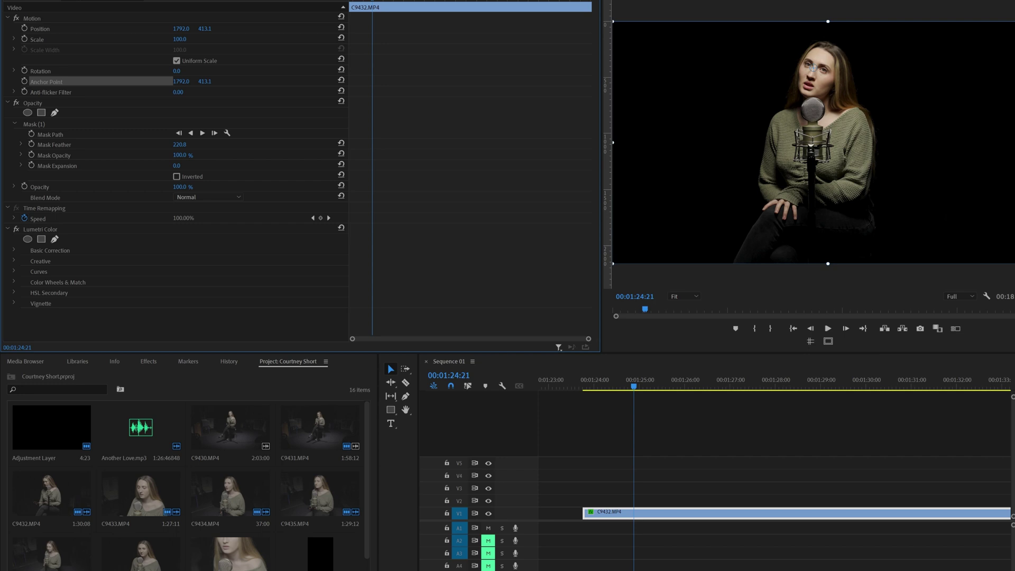
pyautogui.moveTo(142, 86); pyautogui.dragTo(199, 86)
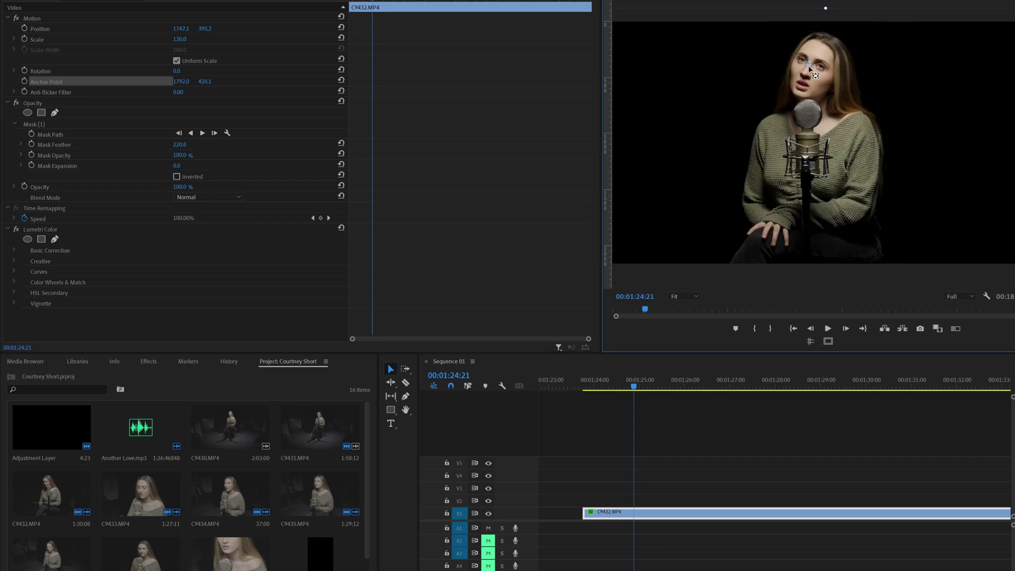
pyautogui.moveTo(813, 113); pyautogui.dragTo(807, 158)
# - Reset Scale to 100 and fine-tune the anchor point to 1795.0, 396.7 on the face
pyautogui.moveTo(182, 39)
pyautogui.mouseDown()
pyautogui.moveTo(248, 39)
pyautogui.moveTo(193, 42)
pyautogui.mouseUp()
pyautogui.click(341, 38)
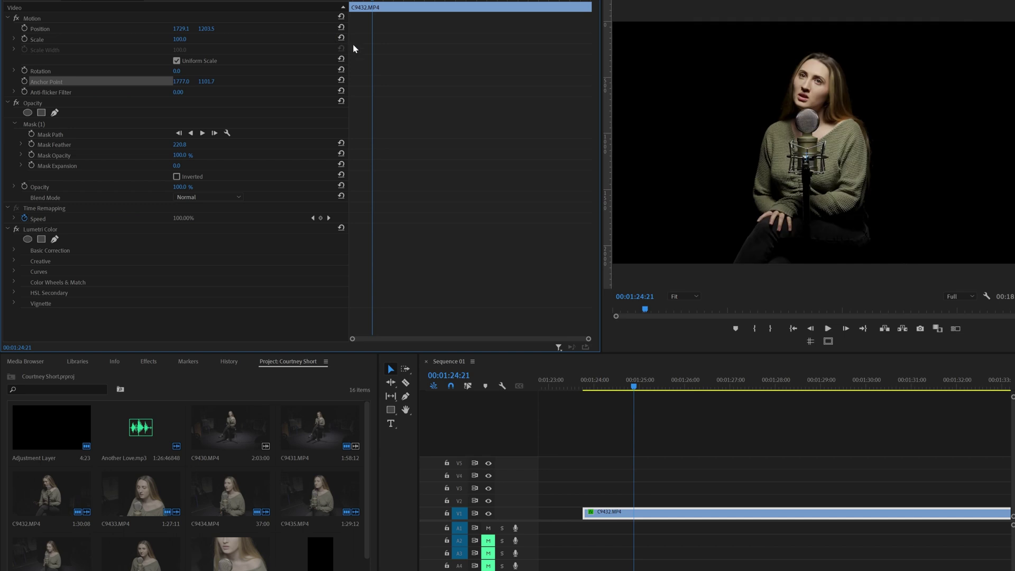
pyautogui.moveTo(806, 155); pyautogui.dragTo(806, 79)
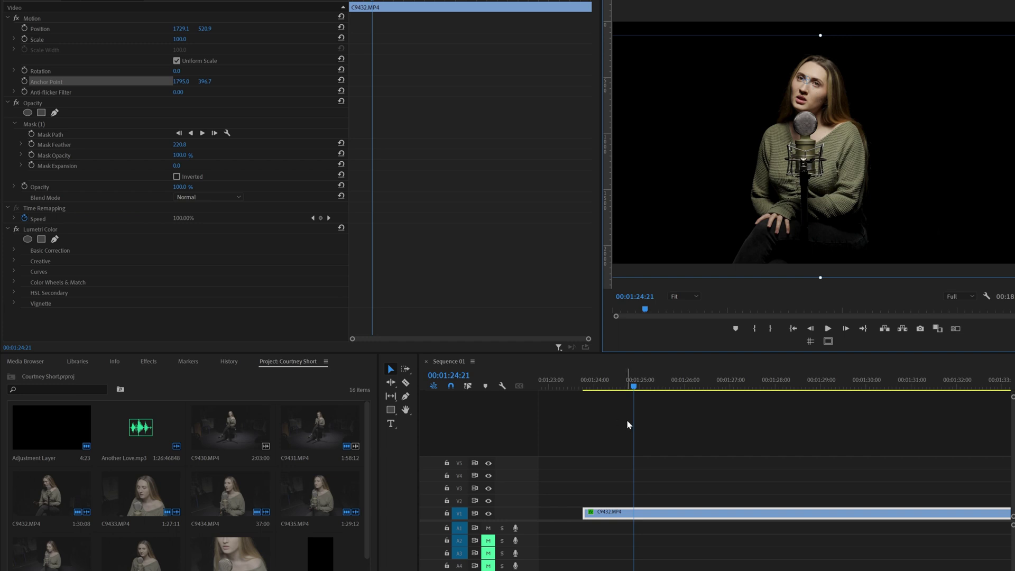
pyautogui.click(631, 387)
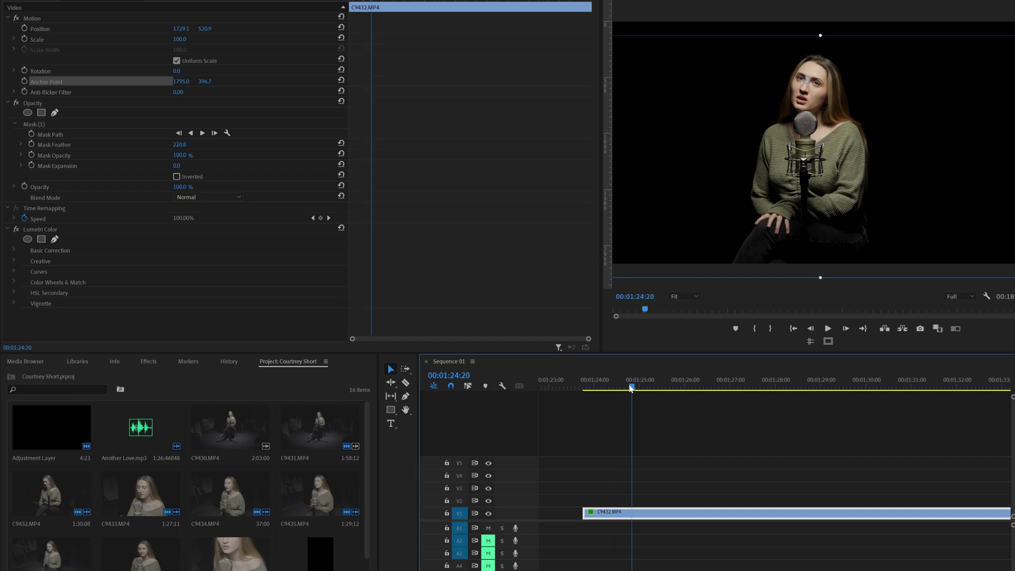
# - Two frames later, start keyframing the singer clip's Scale and Position
pyautogui.moveTo(630, 387); pyautogui.dragTo(635, 387)
pyautogui.click(24, 40)
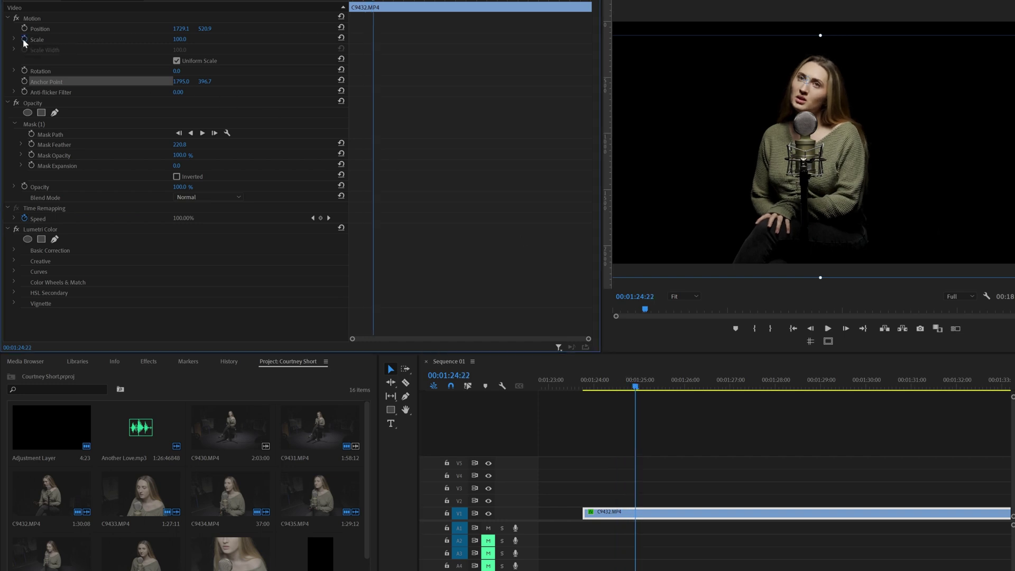
pyautogui.click(24, 40)
pyautogui.click(24, 28)
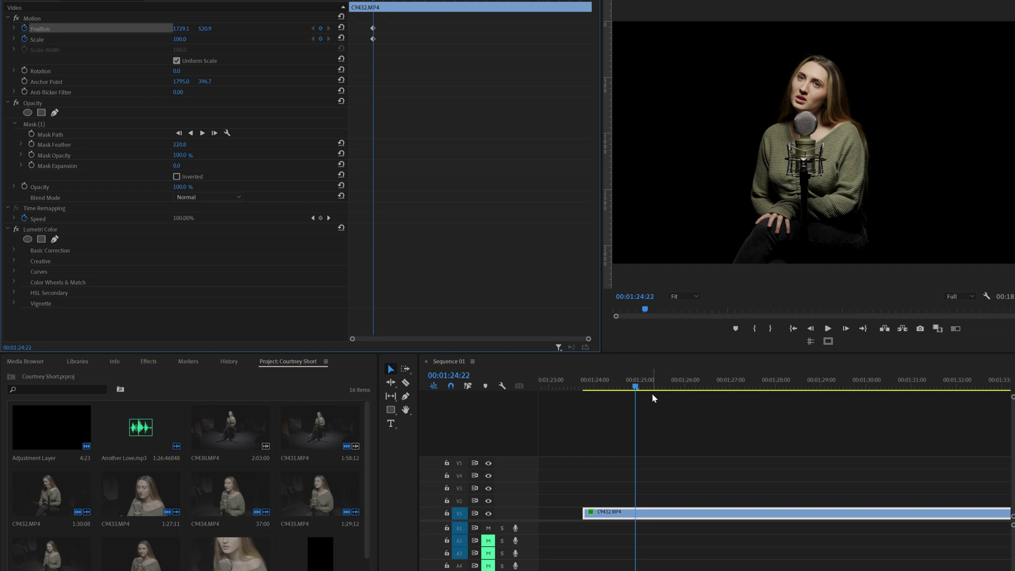
# - Five frames on, key Scale 120 with Position 1729.1, 483.3, then magnify the keyframe view
pyautogui.hotkey('shift', 'Right')
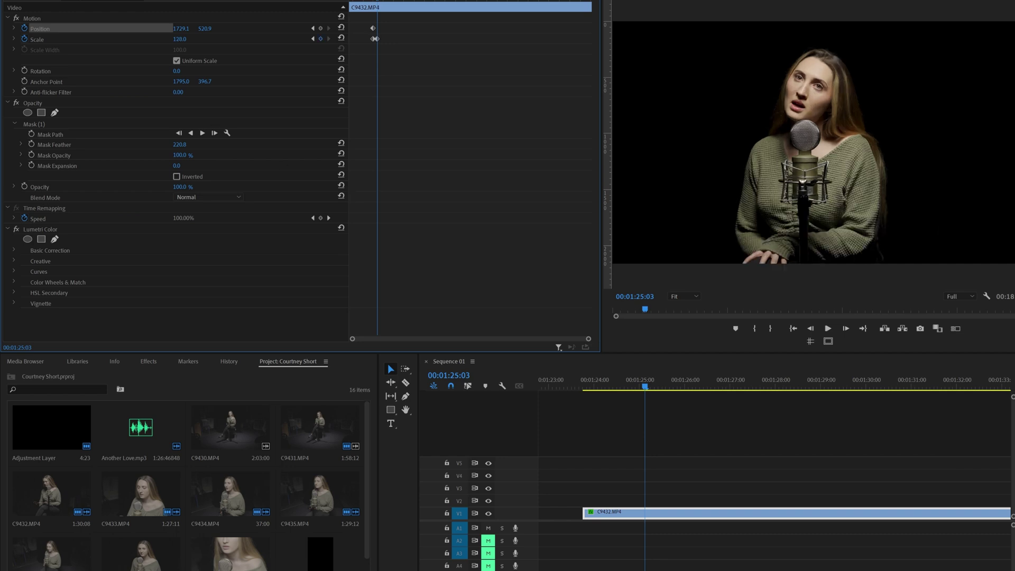
pyautogui.moveTo(180, 39); pyautogui.dragTo(196, 39)
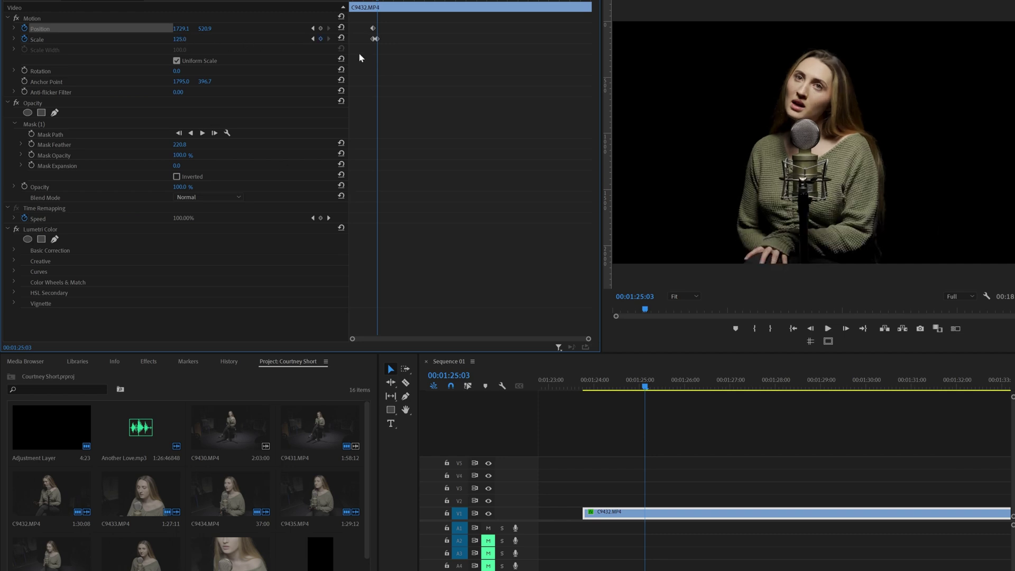
pyautogui.moveTo(205, 28); pyautogui.dragTo(180, 29)
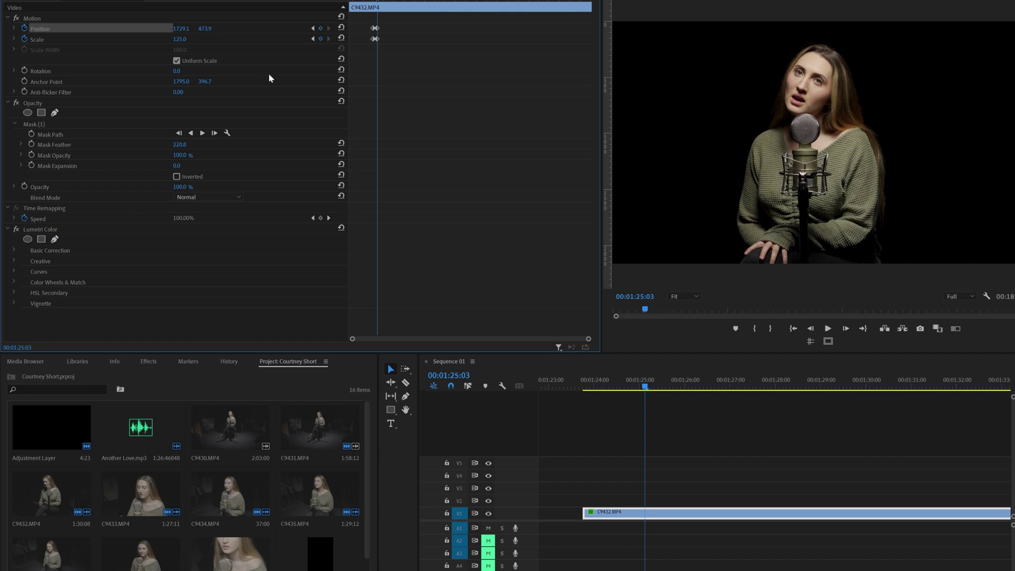
pyautogui.press('Left')
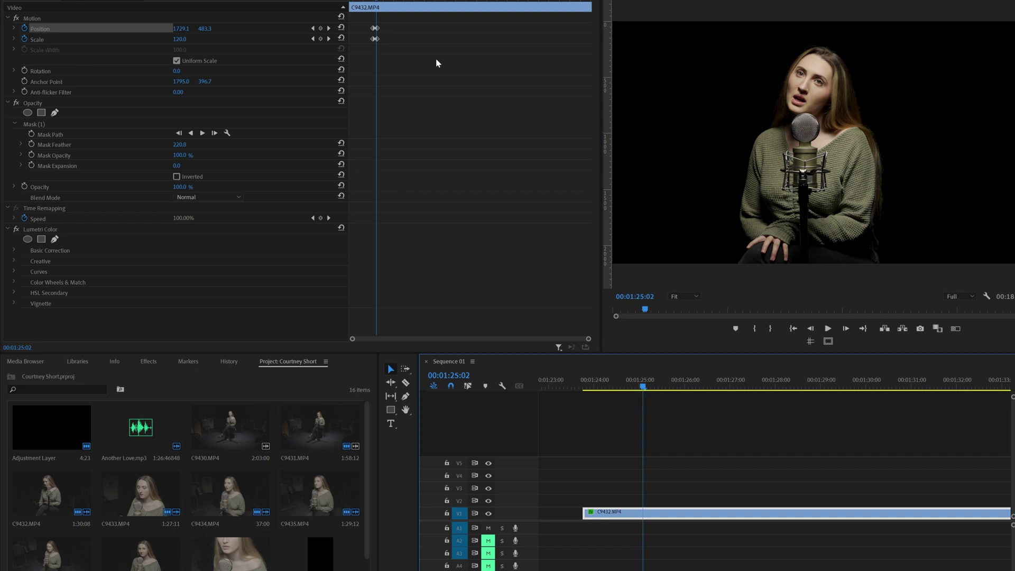
pyautogui.press('=')
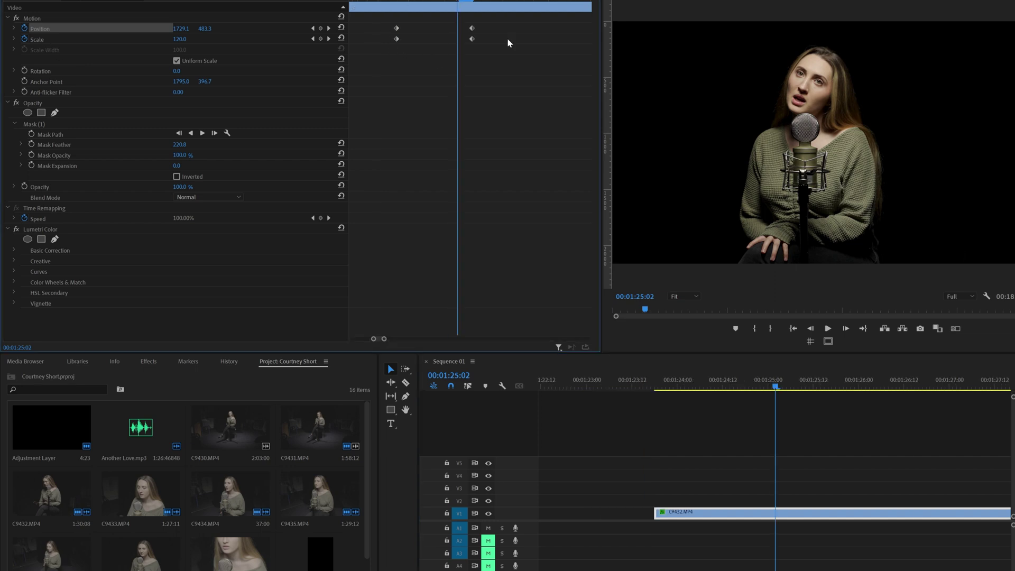
# - Set the starting Position and Scale keyframes' temporal interpolation to Ease Out
pyautogui.moveTo(411, 22); pyautogui.dragTo(388, 50)
pyautogui.rightClick(397, 40)
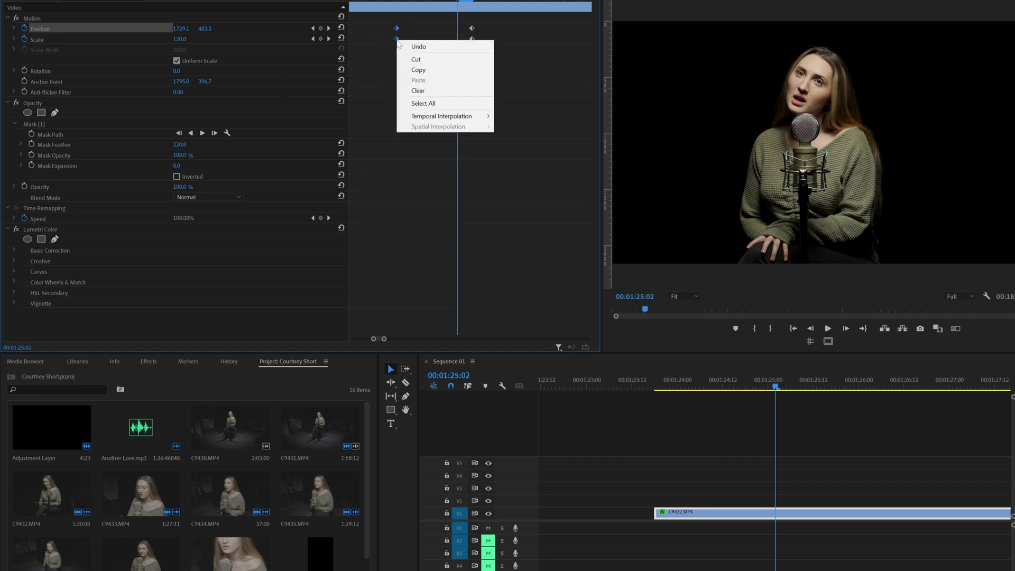
pyautogui.moveTo(440, 120)
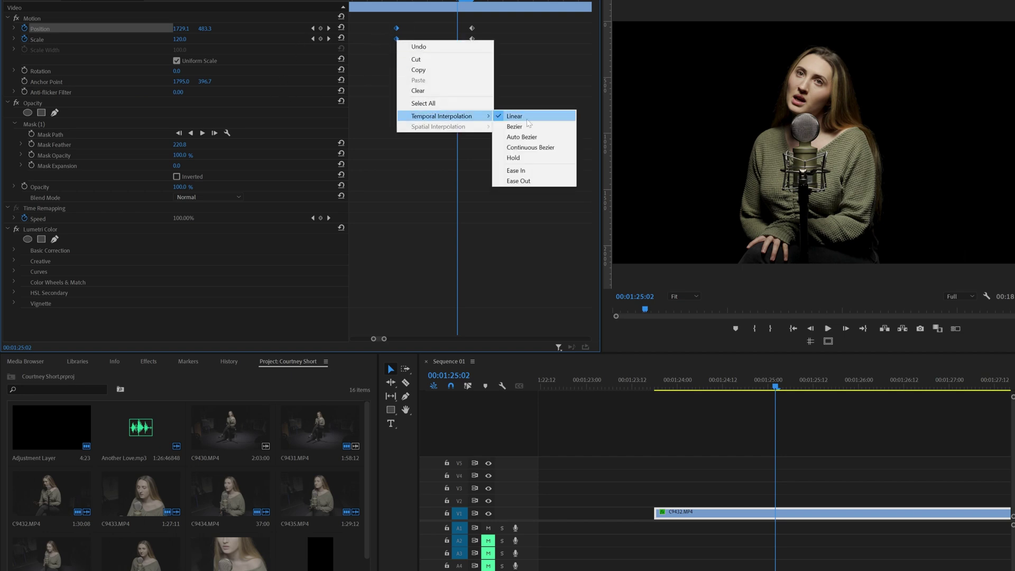
pyautogui.click(518, 180)
# - Set the ending Position and Scale keyframes' temporal interpolation to Ease In
pyautogui.moveTo(484, 16); pyautogui.dragTo(469, 48)
pyautogui.rightClick(472, 42)
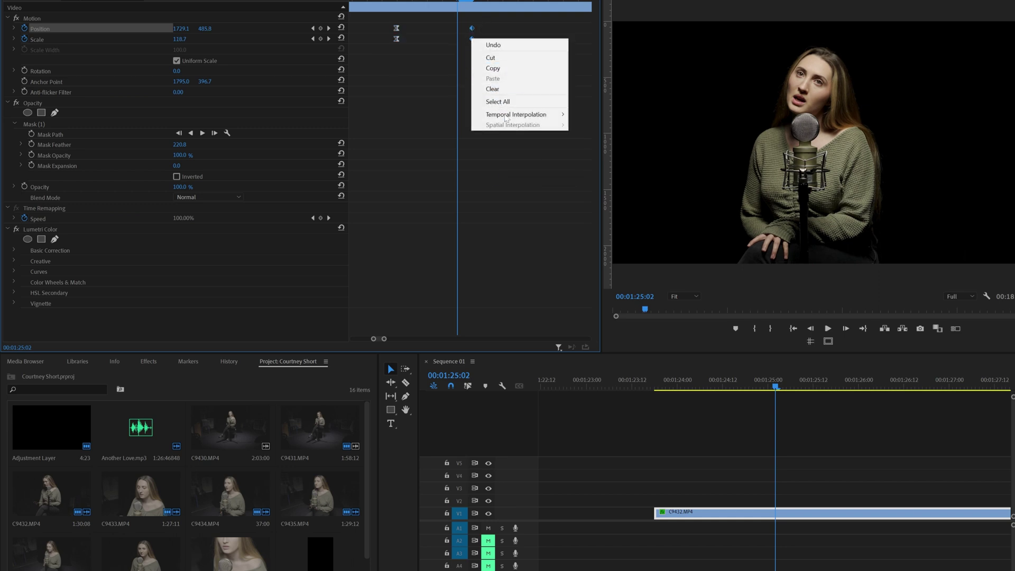
pyautogui.moveTo(506, 117)
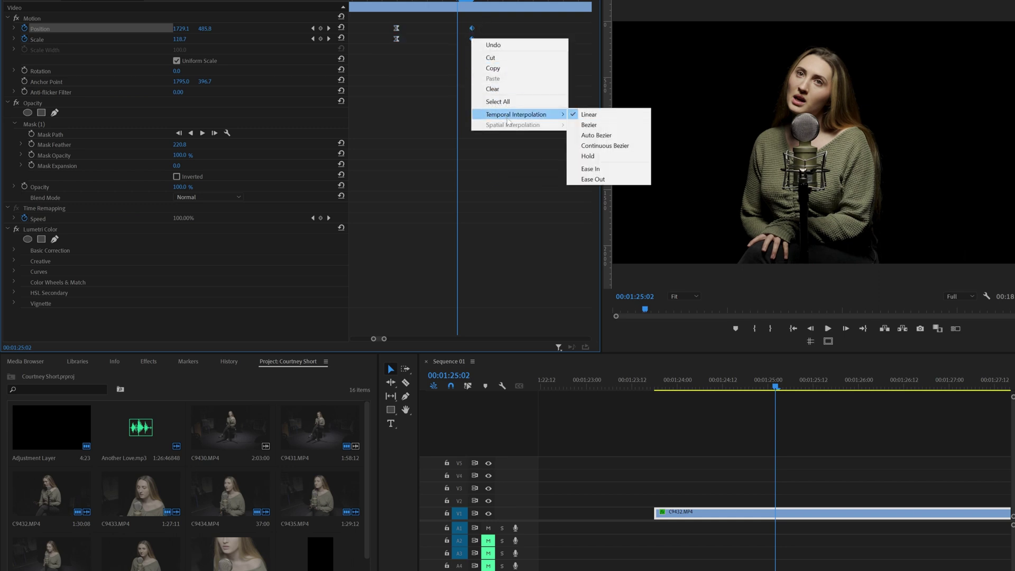
pyautogui.click(610, 169)
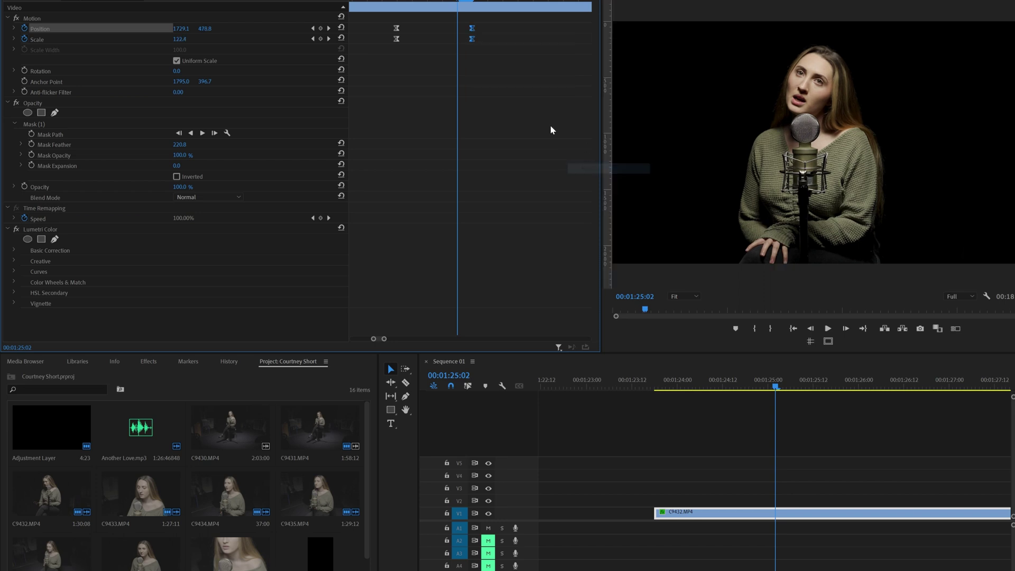
pyautogui.click(396, 34)
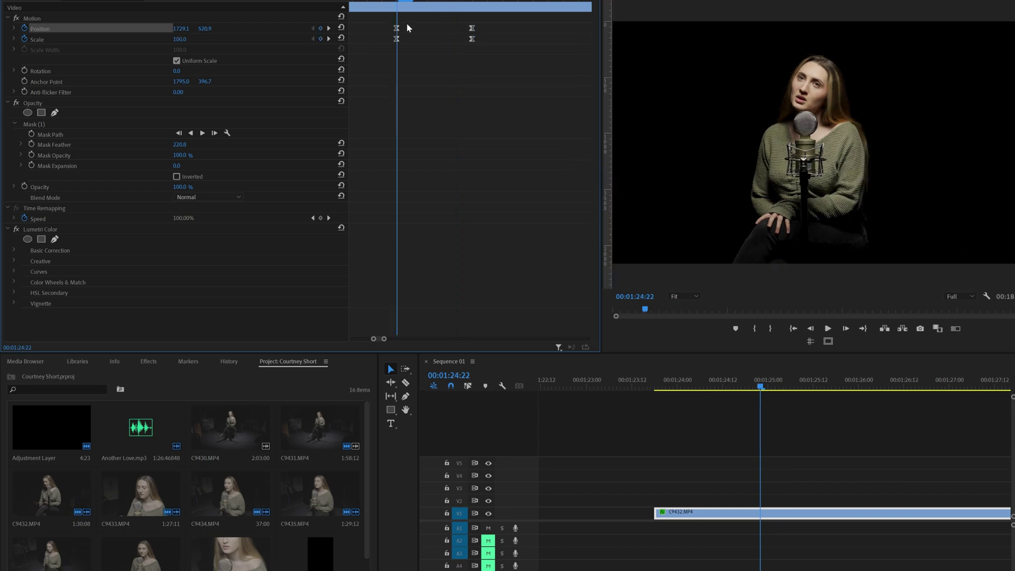
# - Expand the Position and Scale graphs and drag the first Scale keyframe's handle right for a longer ease out
pyautogui.click(14, 28)
pyautogui.click(14, 68)
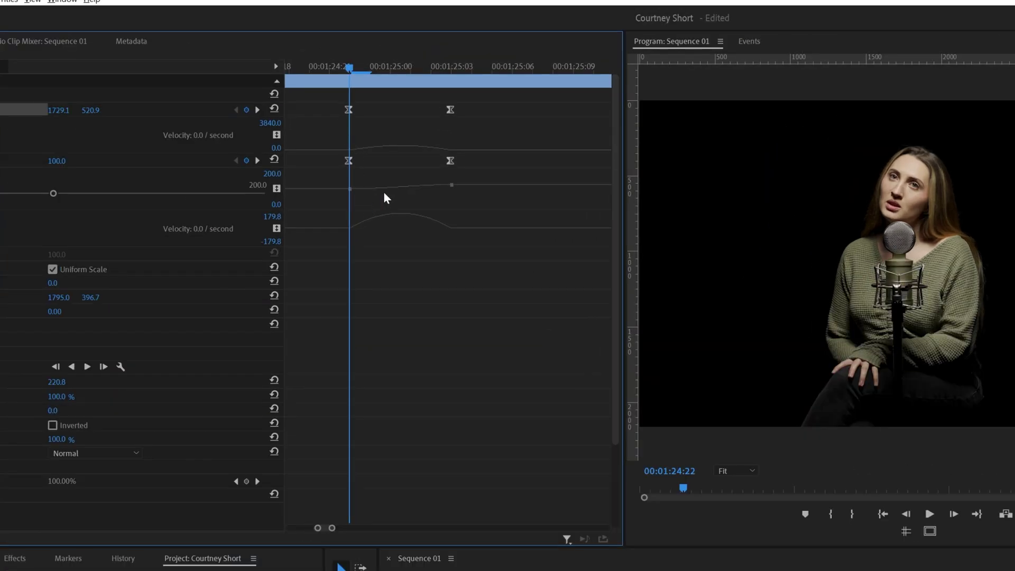
pyautogui.scroll(1, 383, 191)
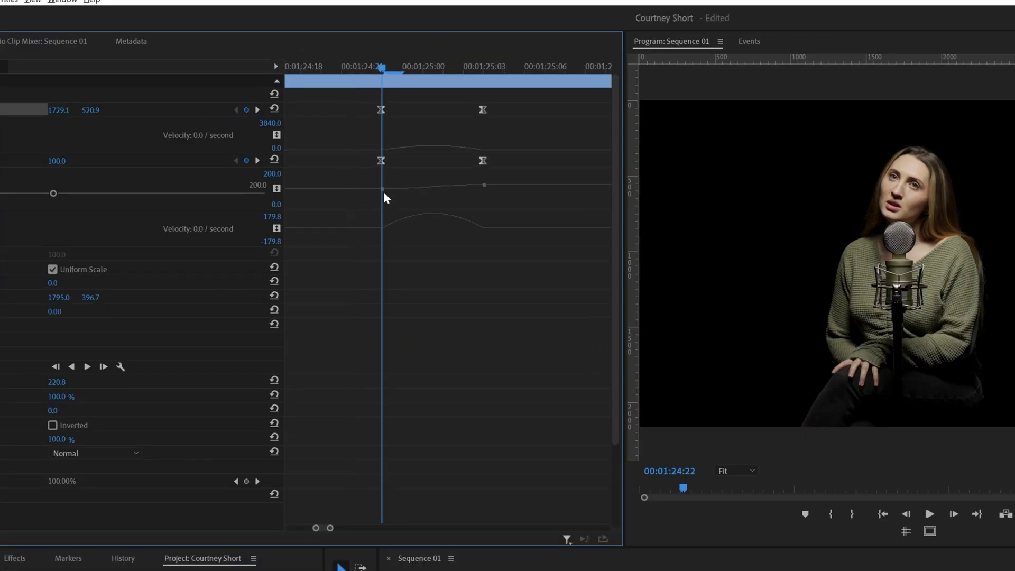
pyautogui.click(381, 161)
pyautogui.moveTo(400, 189); pyautogui.dragTo(478, 185)
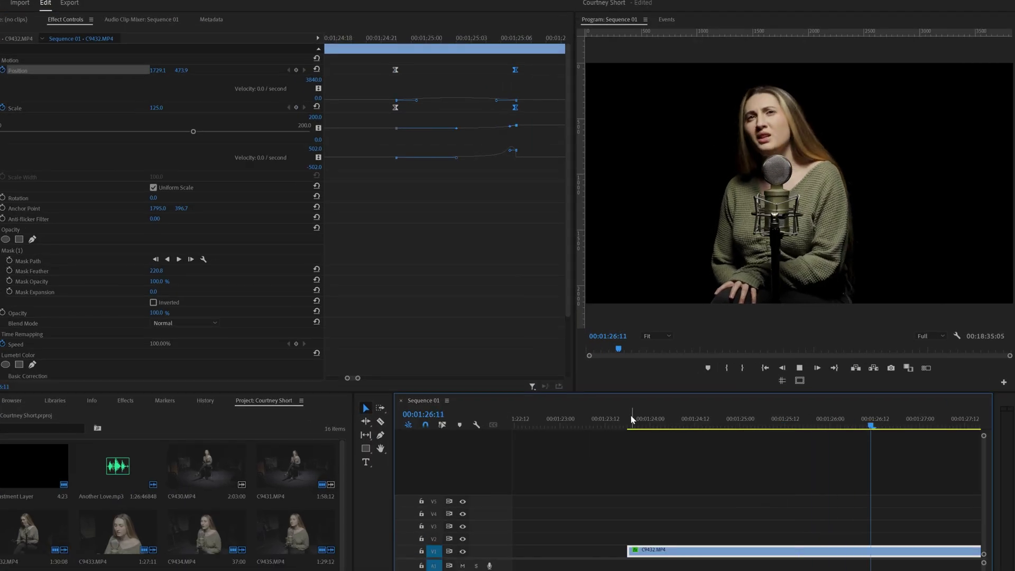
# - Stop at 1:26:14 and add Position and Scale keyframes there to hold the zoom
pyautogui.press('space')
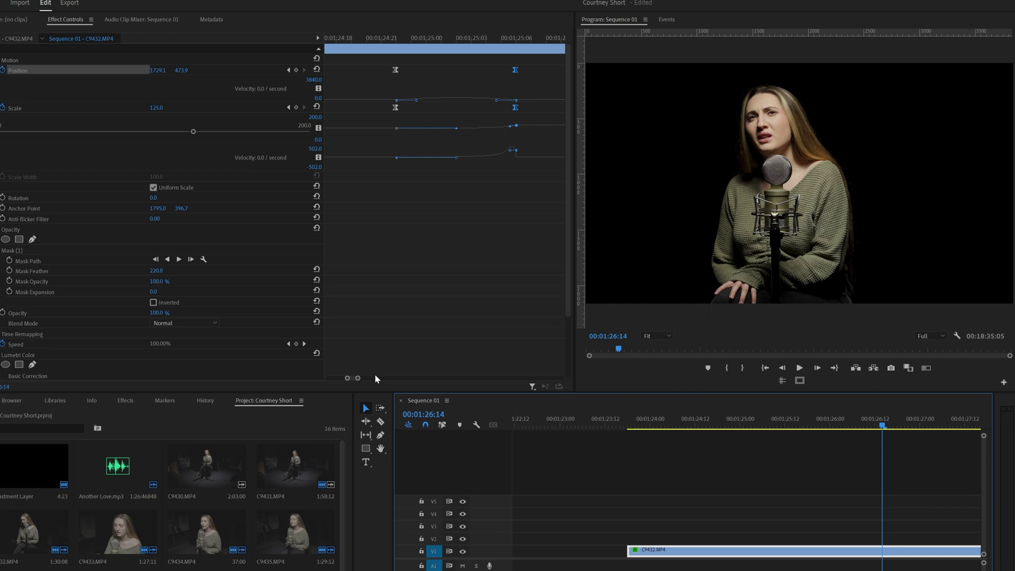
pyautogui.moveTo(359, 379); pyautogui.dragTo(400, 378)
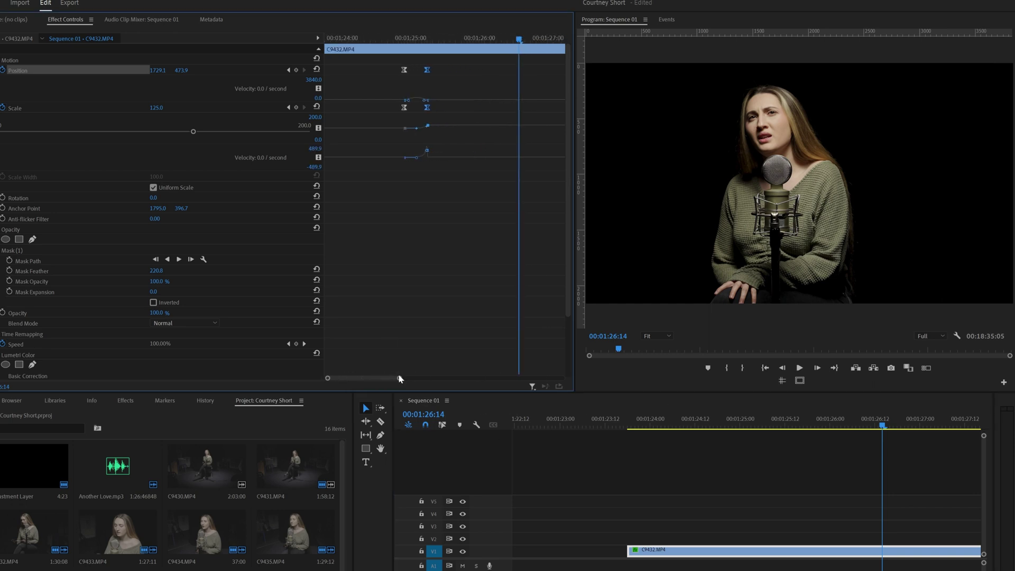
pyautogui.click(296, 70)
pyautogui.click(296, 108)
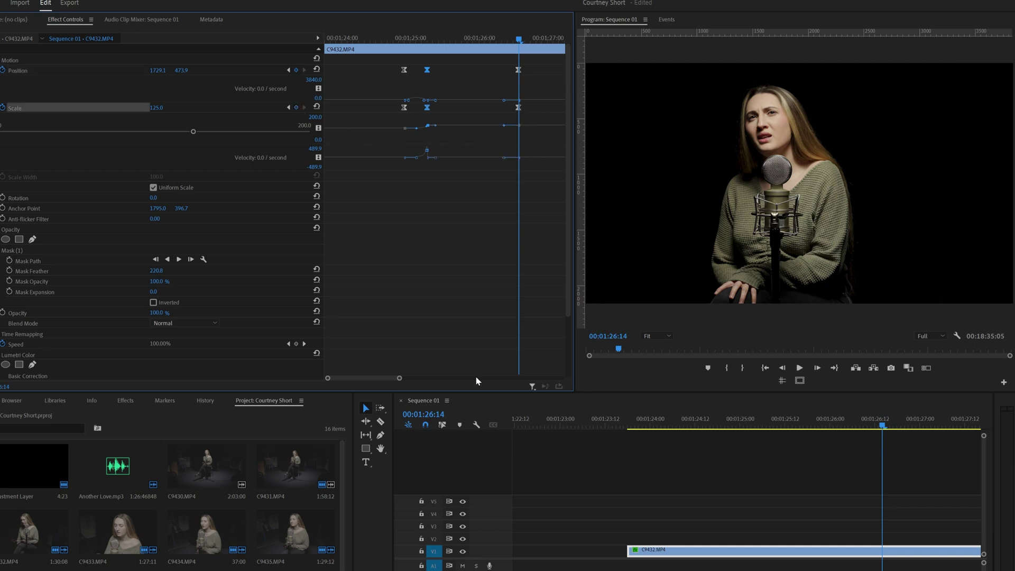
# - At 1:27:00, set Scale to 100 and nudge Position to 1770.1, 429.9
pyautogui.hotkey('shift', 'Right')
pyautogui.hotkey('shift', 'Right')
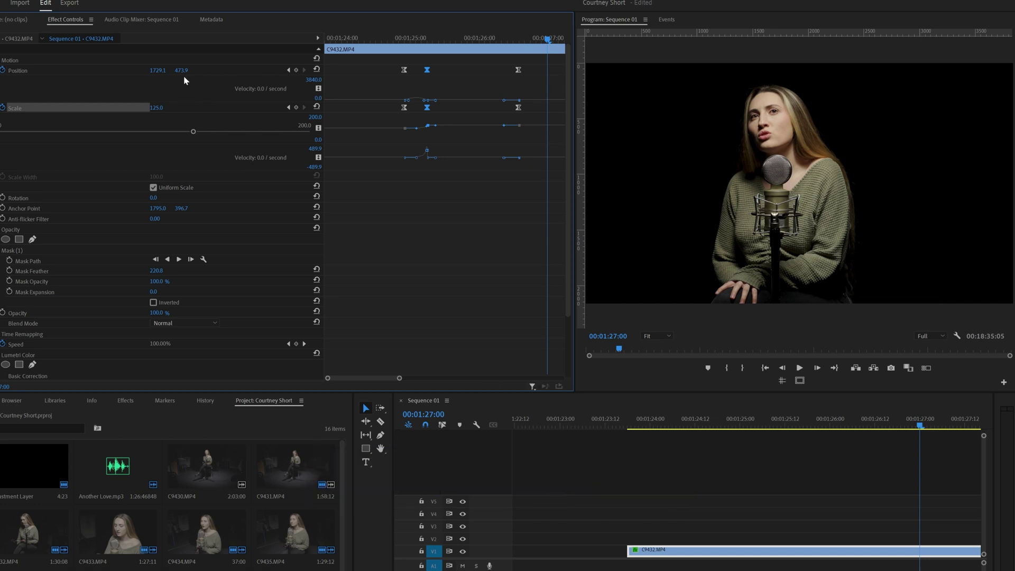
pyautogui.click(158, 107)
pyautogui.write('100')
pyautogui.press('Return')
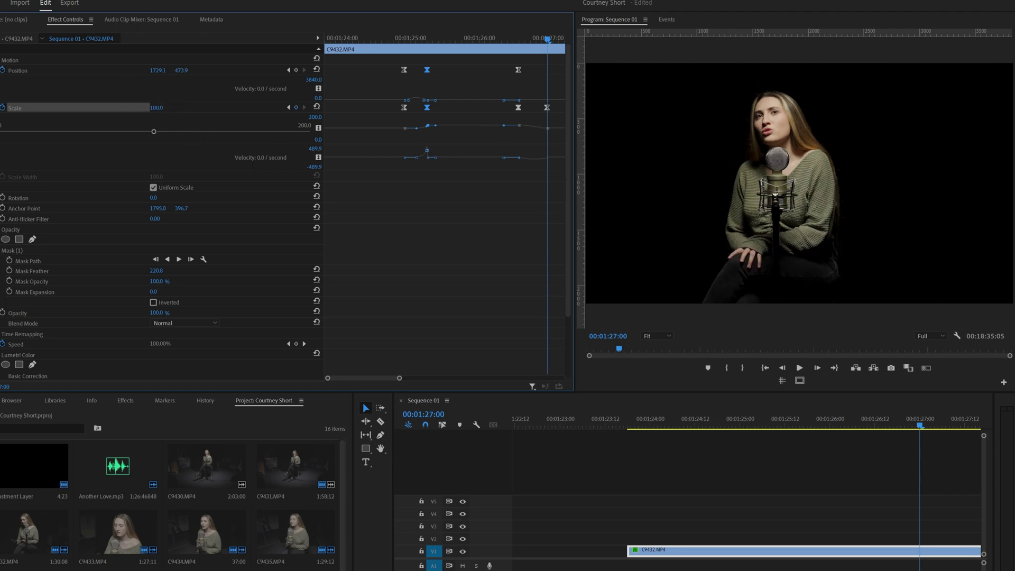
pyautogui.moveTo(181, 70)
pyautogui.mouseDown()
pyautogui.moveTo(191, 74)
pyautogui.moveTo(169, 70)
pyautogui.moveTo(179, 70)
pyautogui.mouseUp()
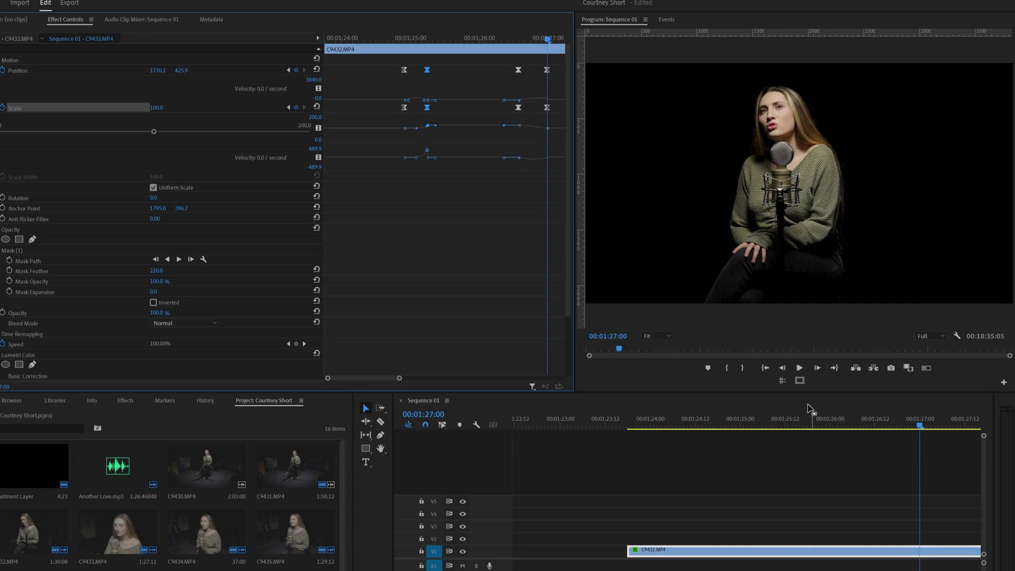
# - Nudge the final framing slightly right and apply Ease Out to the 1:26:14 keyframes
pyautogui.click(519, 107)
pyautogui.rightClick(520, 109)
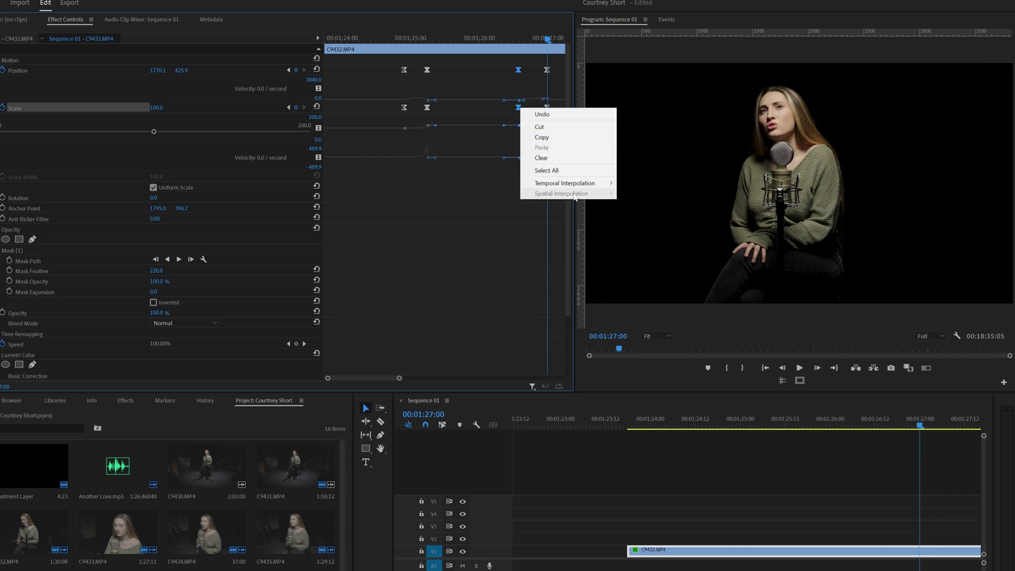
pyautogui.moveTo(573, 187)
pyautogui.click(650, 248)
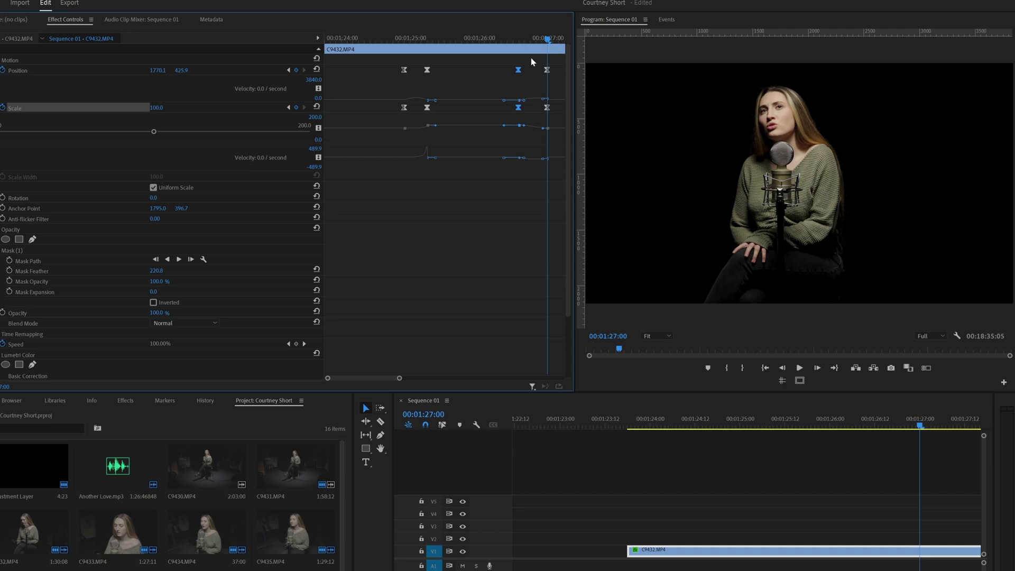
# - Apply Ease In to the 1:27:00 keyframes, then bring the playhead back to the clip's start
pyautogui.moveTo(533, 57); pyautogui.dragTo(558, 114)
pyautogui.rightClick(547, 107)
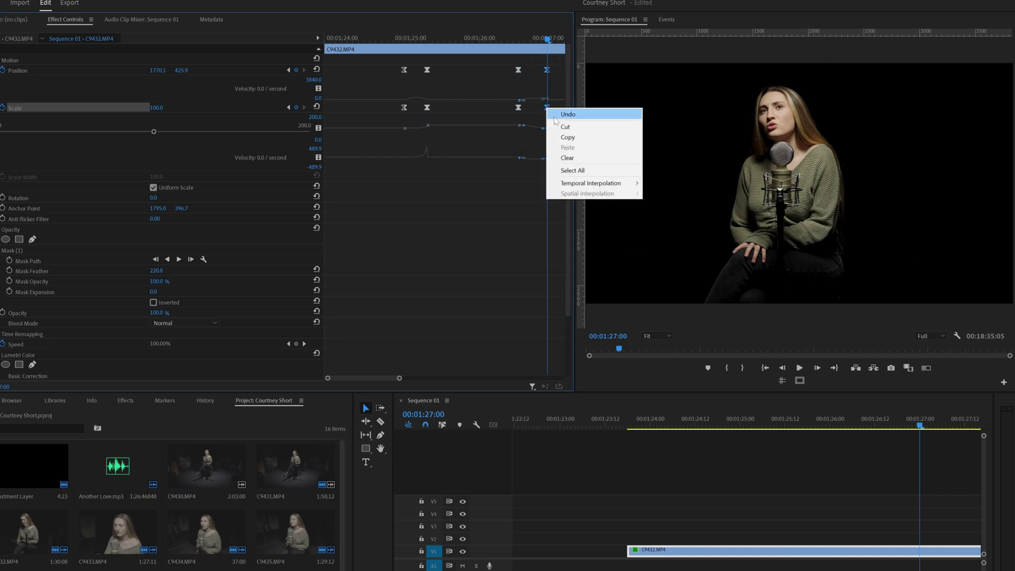
pyautogui.moveTo(594, 183)
pyautogui.click(687, 236)
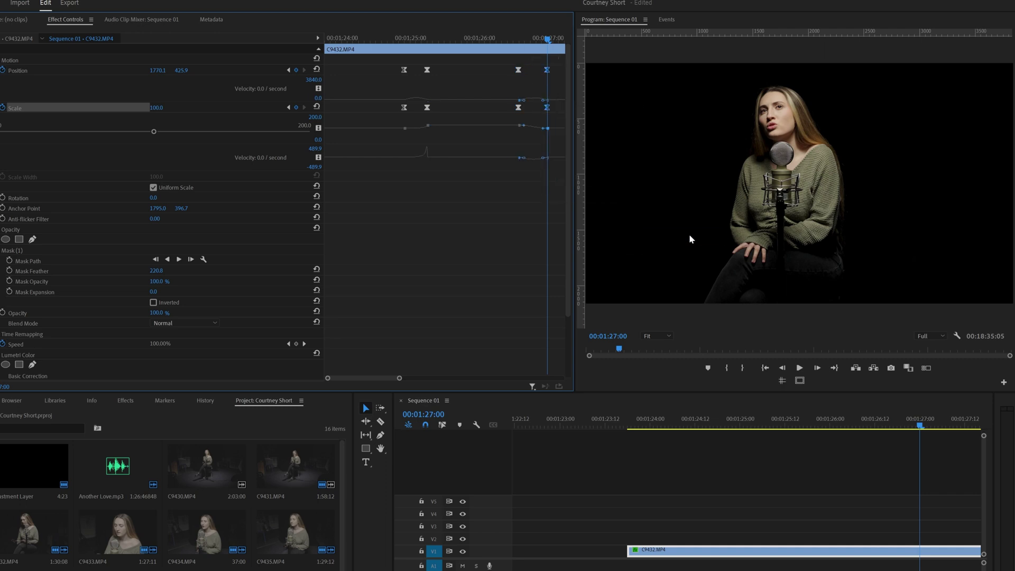
pyautogui.moveTo(707, 423); pyautogui.dragTo(627, 423)
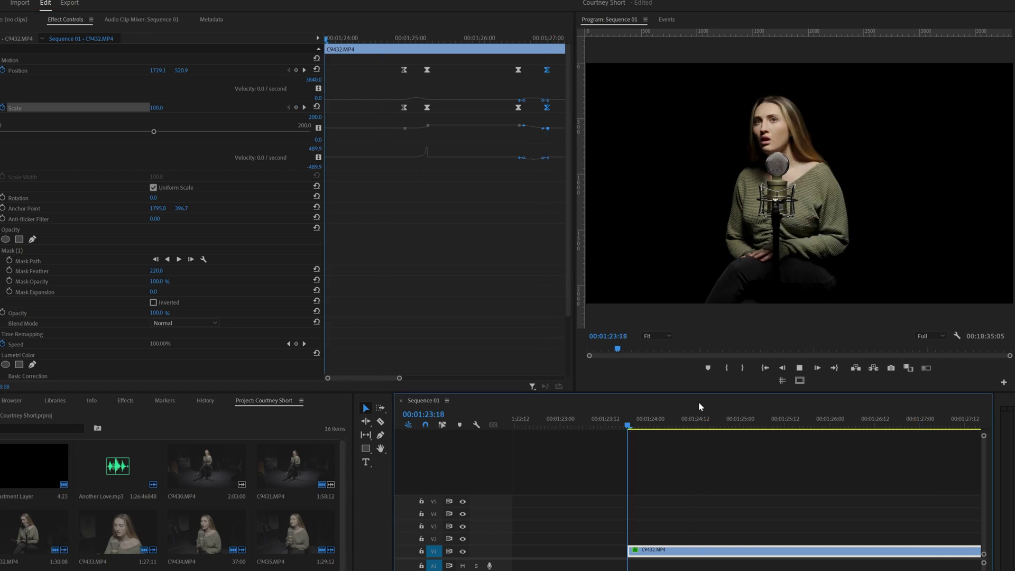